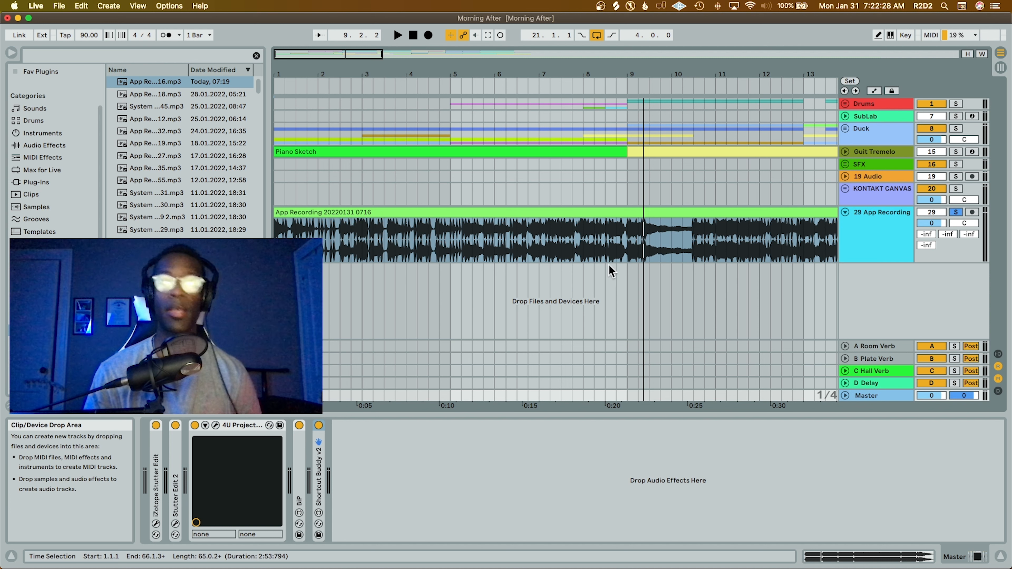
# Step: Turn off solo on the 29 App Recording reference track and play the mix from bar 21
pyautogui.scroll(-5, 593, 264)
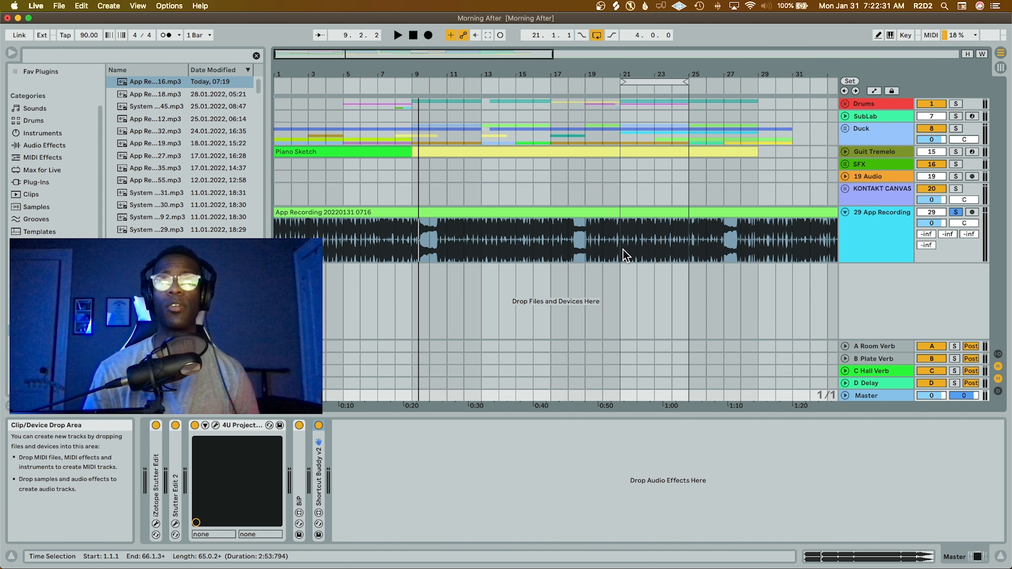
pyautogui.click(630, 117)
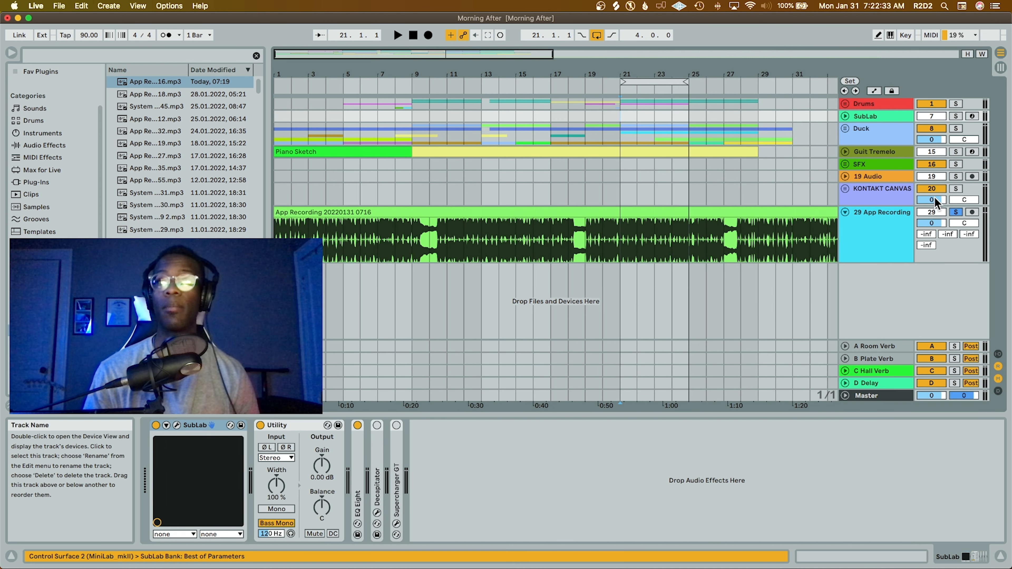
pyautogui.click(955, 211)
pyautogui.press('space')
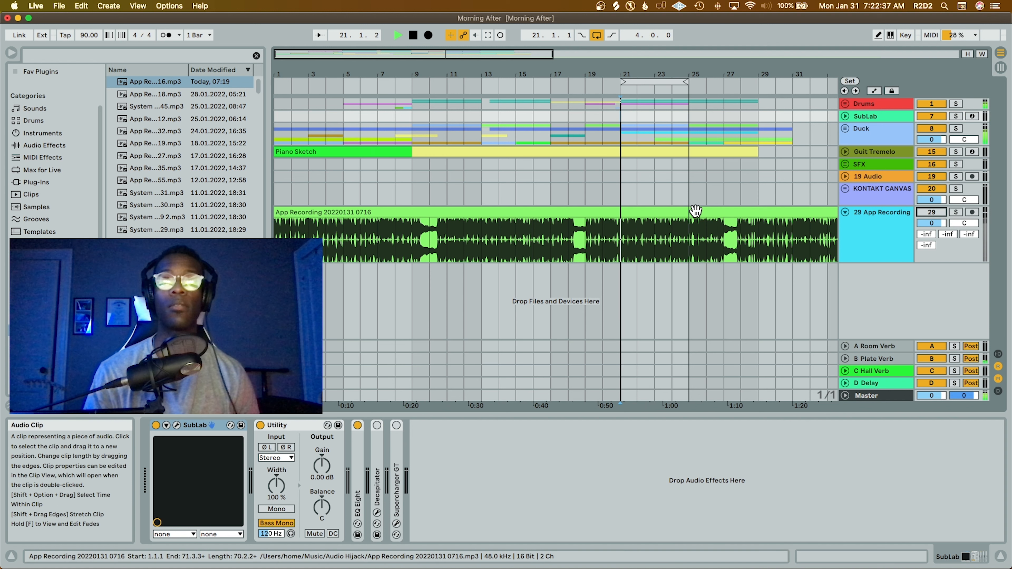
# Step: Show the Master track's devices and solo the 29 App Recording reference track
pyautogui.click(845, 212)
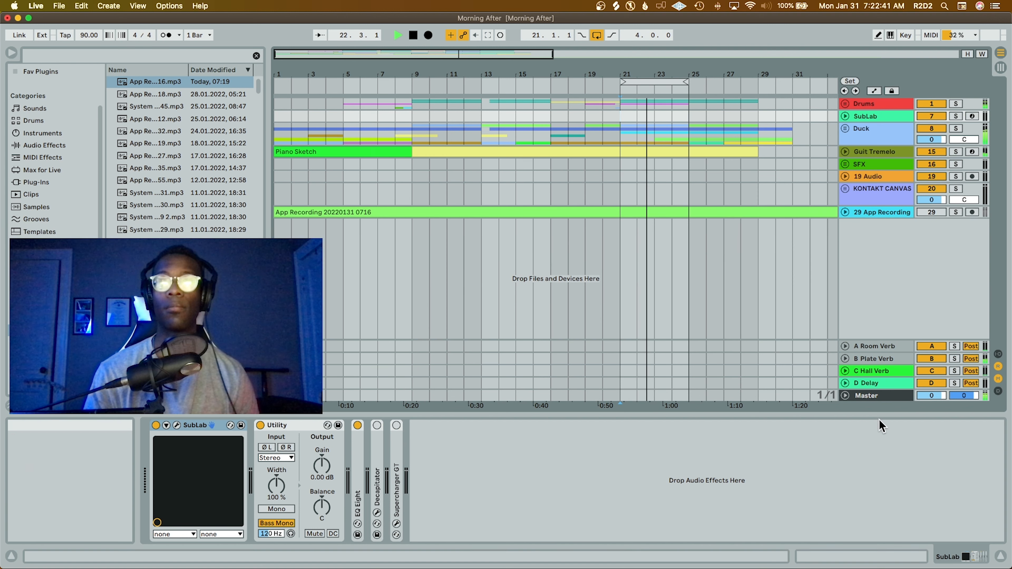
pyautogui.click(871, 394)
pyautogui.click(845, 212)
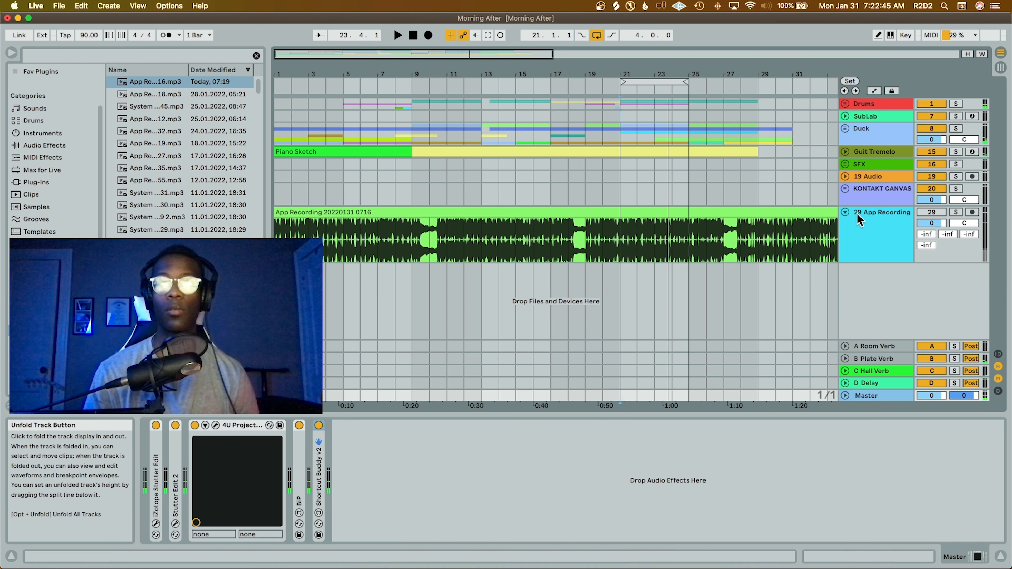
pyautogui.click(955, 211)
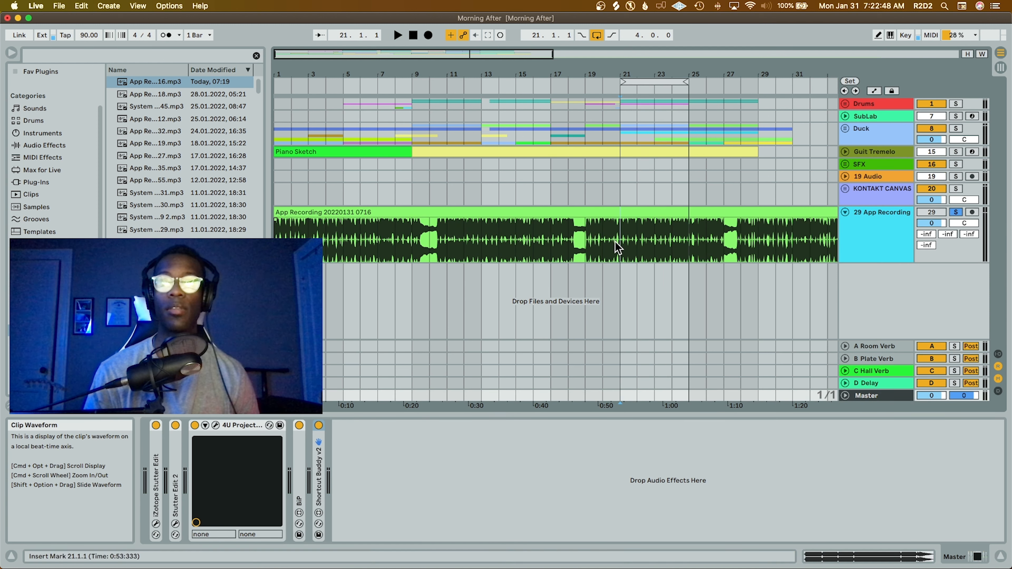
# Step: Reposition the App Recording reference clip to start at bar 17 and play it from bar 21
pyautogui.click(615, 242)
pyautogui.press('cmd+z')
pyautogui.press('space')
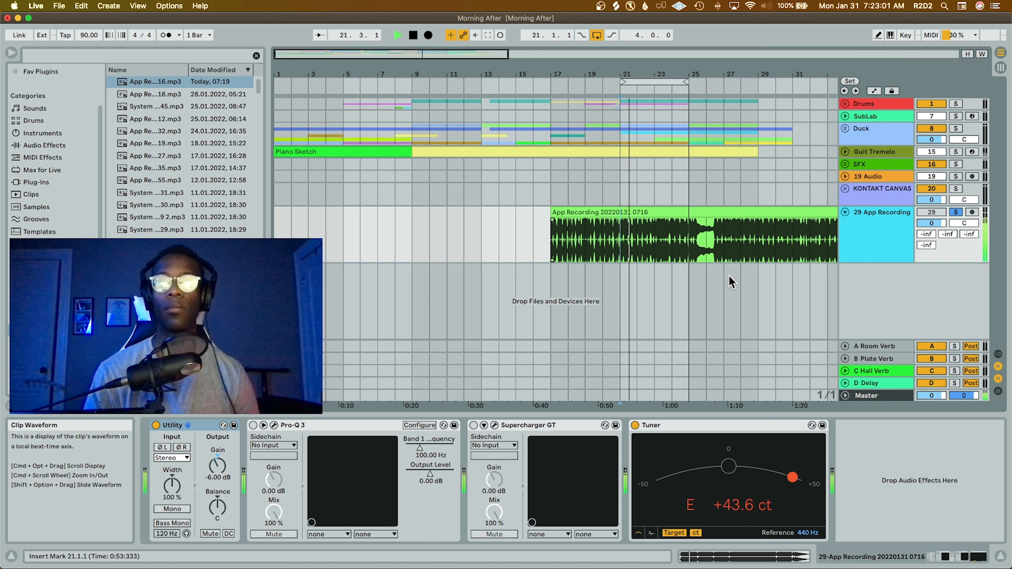
# Step: Unfold and select the Master track, and check the mixer levels in Session View
pyautogui.click(846, 396)
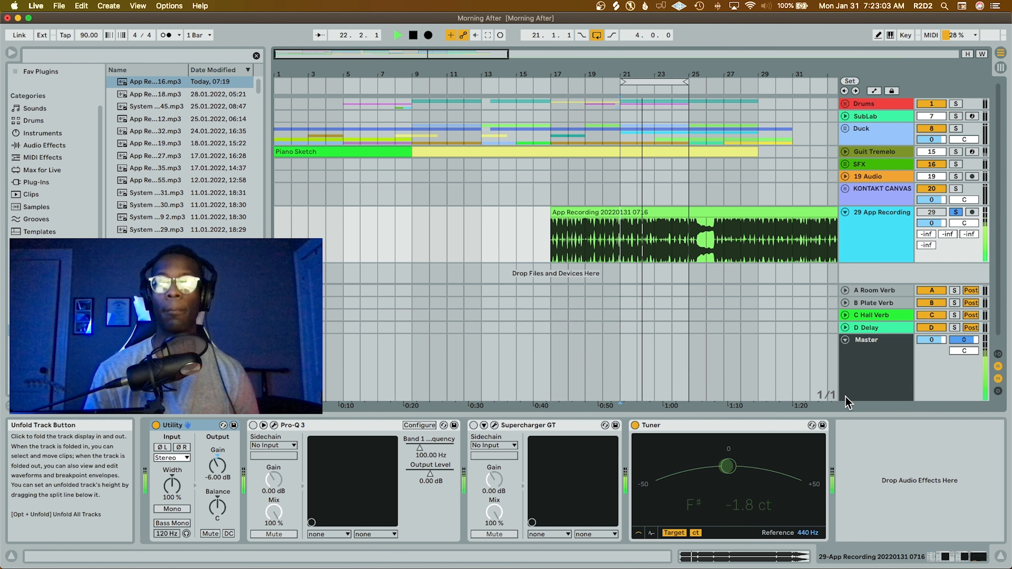
pyautogui.click(863, 384)
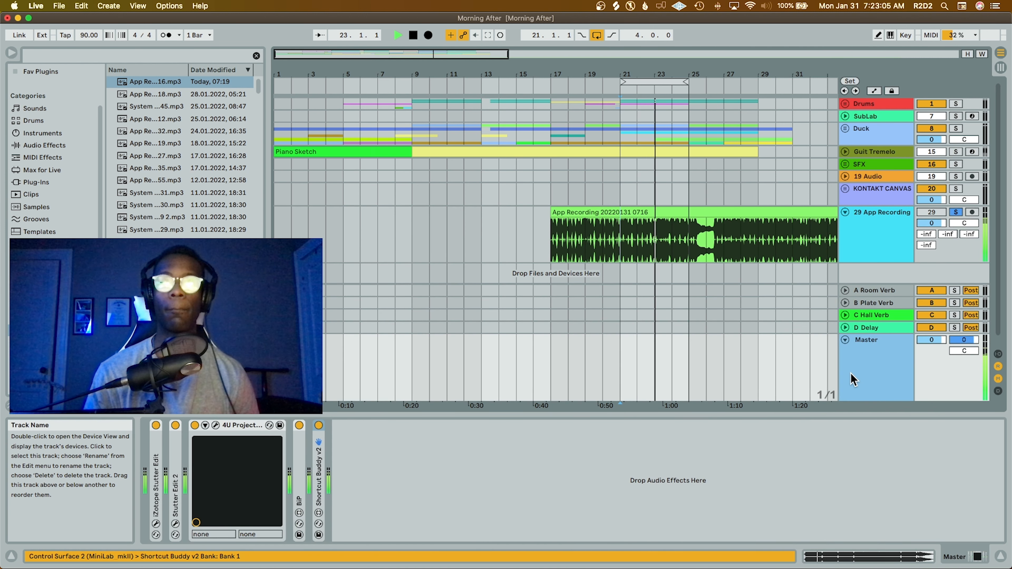
pyautogui.press('Tab')
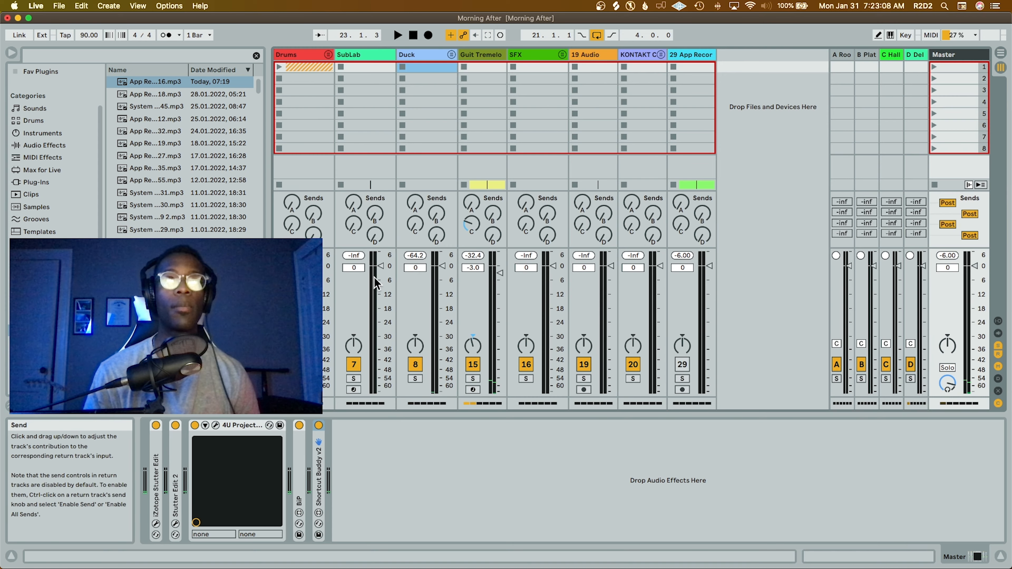
pyautogui.press('Tab')
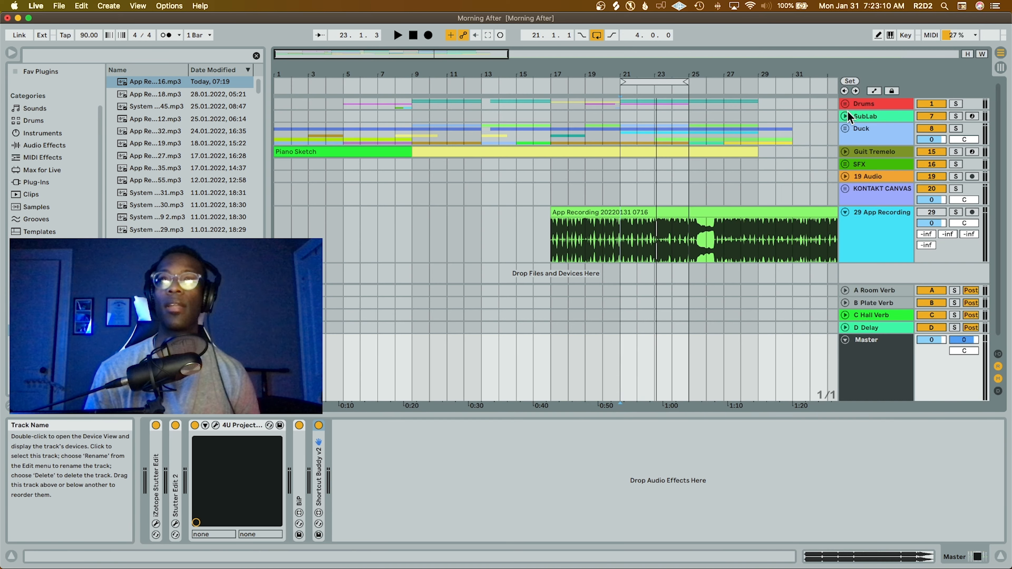
# Step: View the Drums track's devices and play the mix in Session View to check the mixer levels
pyautogui.click(884, 100)
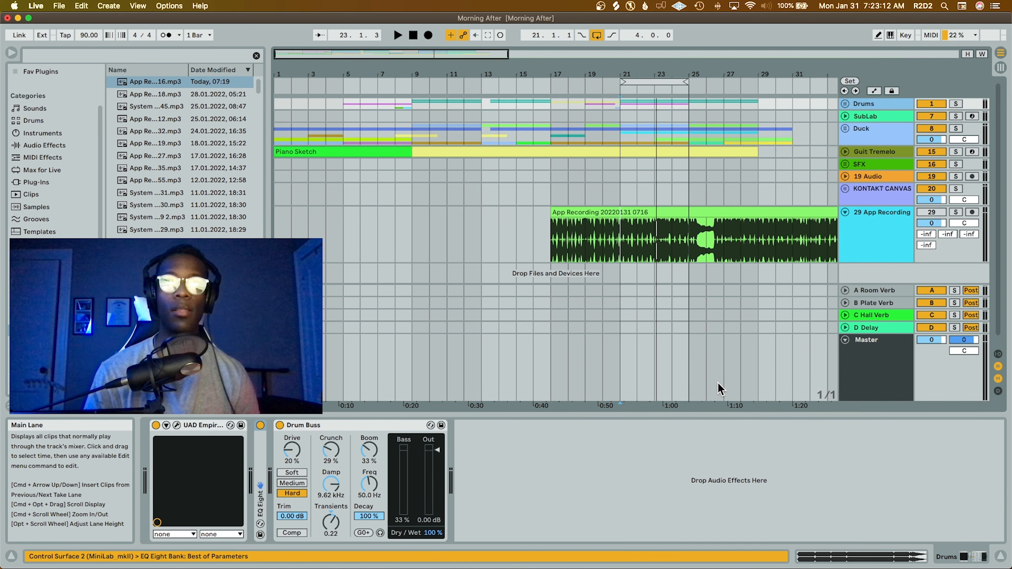
pyautogui.press('Tab')
pyautogui.press('space')
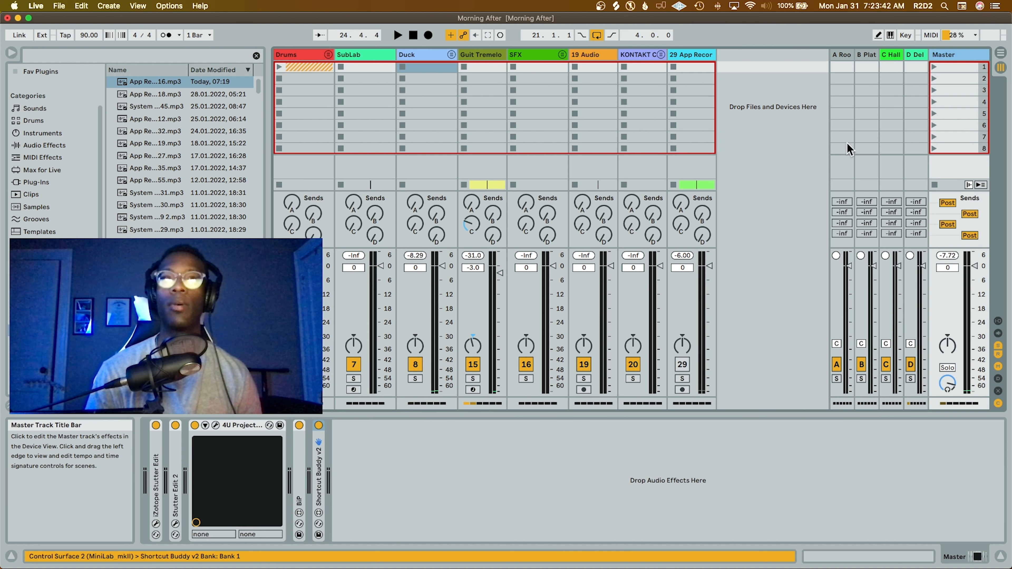
pyautogui.press('space')
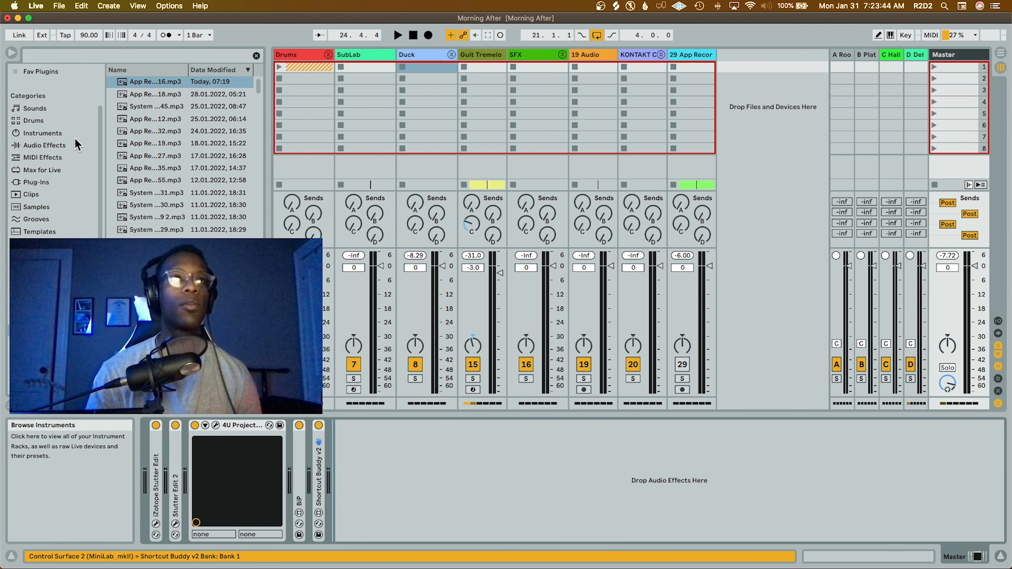
# Step: Add EQ Eight from the Fav Plugins collection to the end of the Master track's device chain
pyautogui.scroll(4, 52, 179)
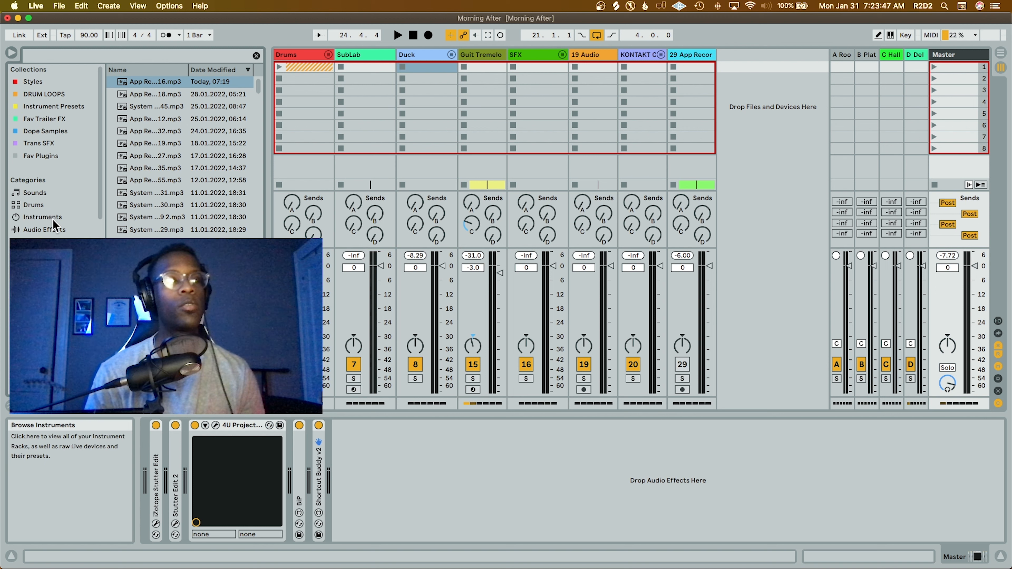
pyautogui.click(60, 156)
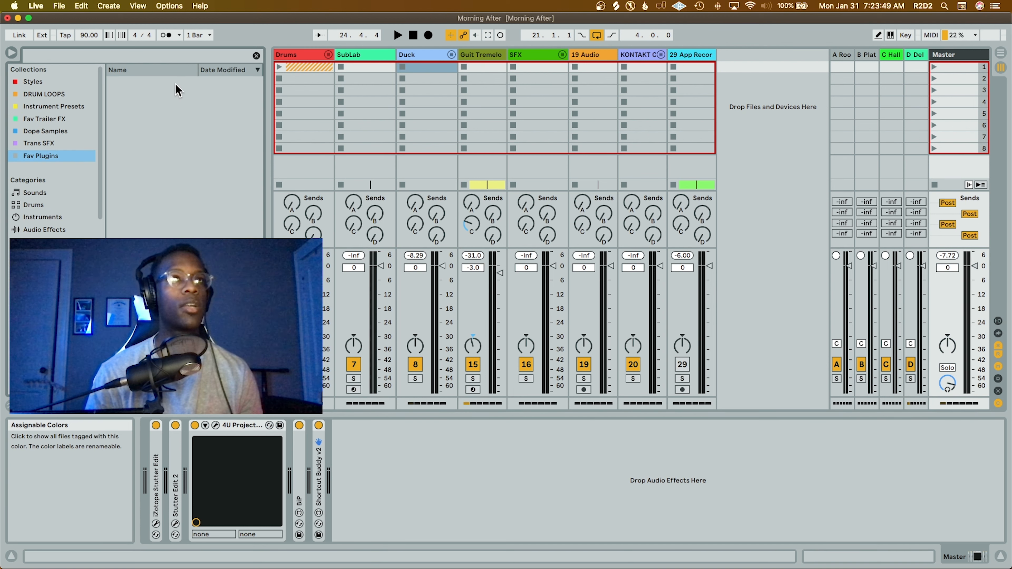
pyautogui.doubleClick(187, 144)
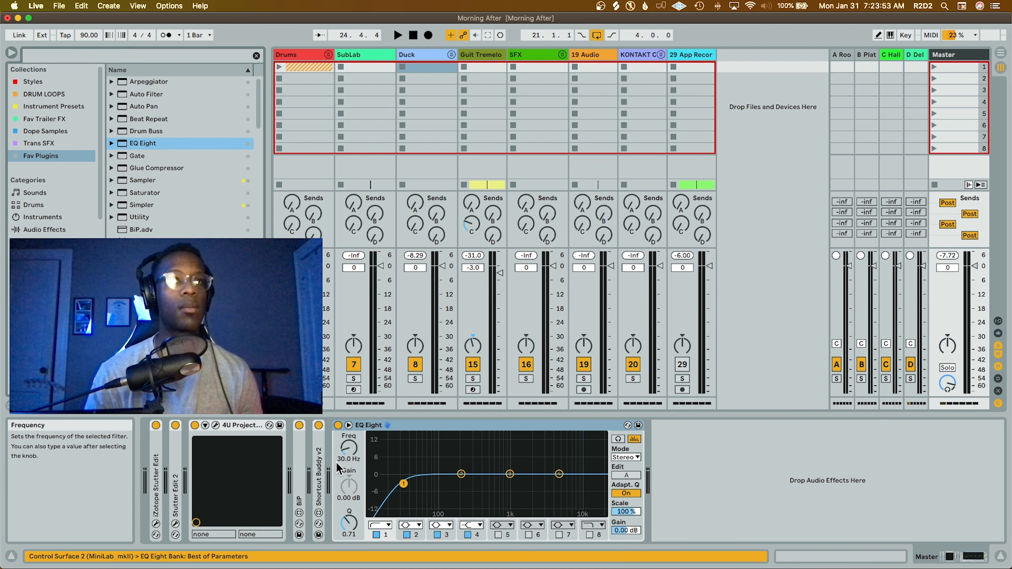
# Step: Compare the reference with the mix through the Master EQ by soloing and unsoloing the 29 App Recording track
pyautogui.click(700, 55)
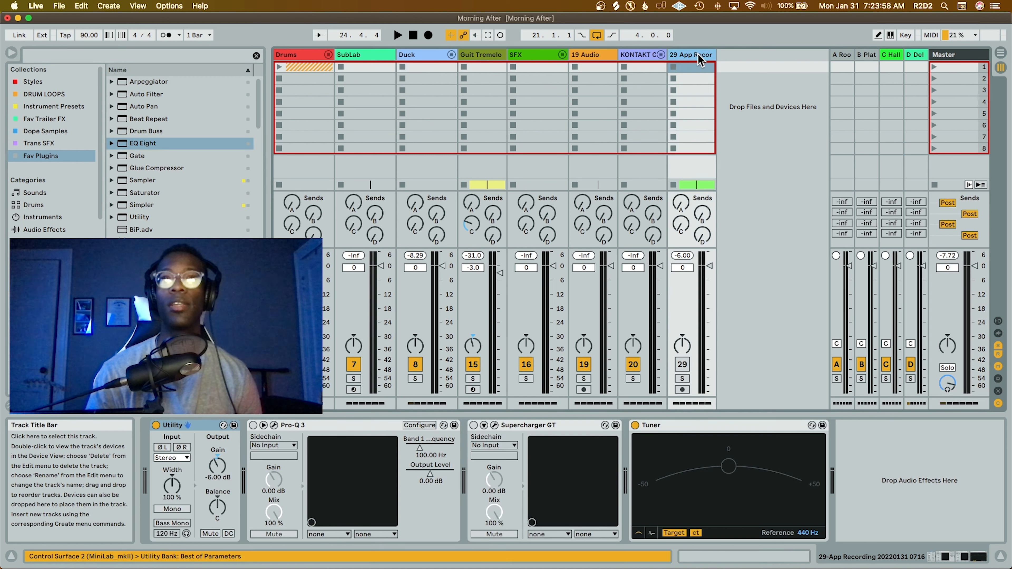
pyautogui.click(682, 378)
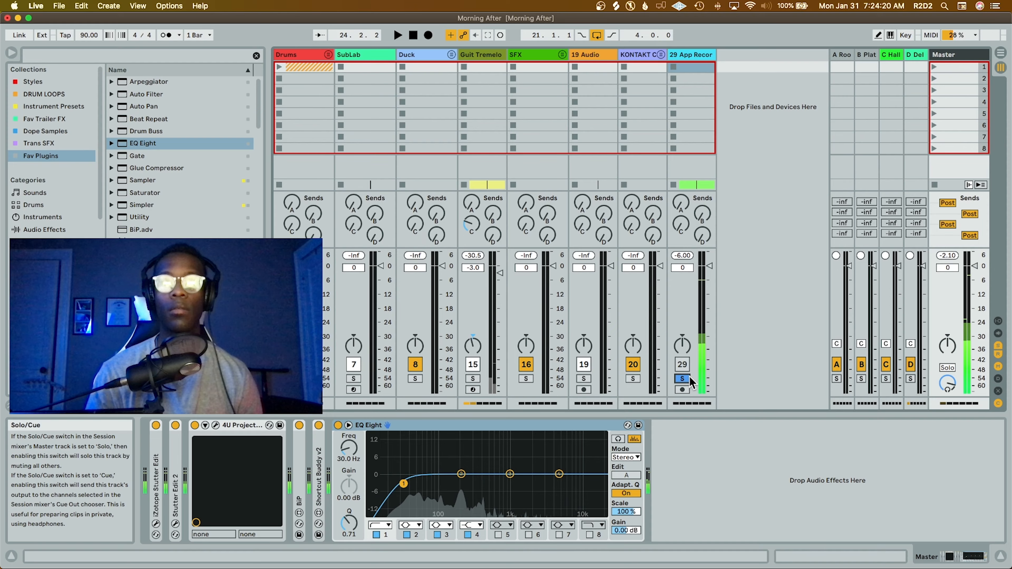
pyautogui.click(910, 139)
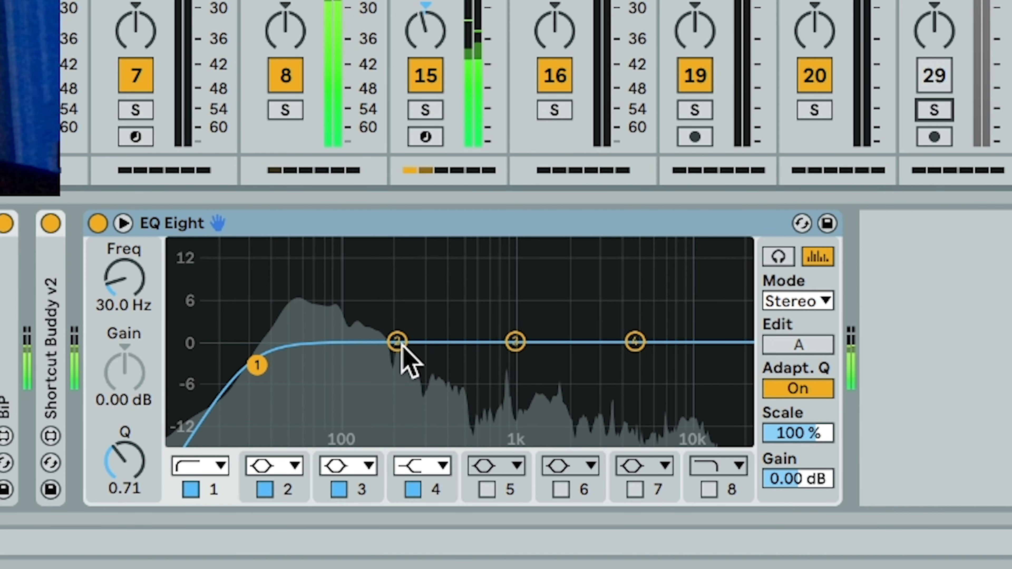
# Step: Shape the Master EQ: band 2 at 129 Hz, +1.61 dB; band 1 at 33 Hz, Q 1.15; band 3 at 918 Hz, +1.86 dB
pyautogui.moveTo(397, 341); pyautogui.dragTo(363, 331)
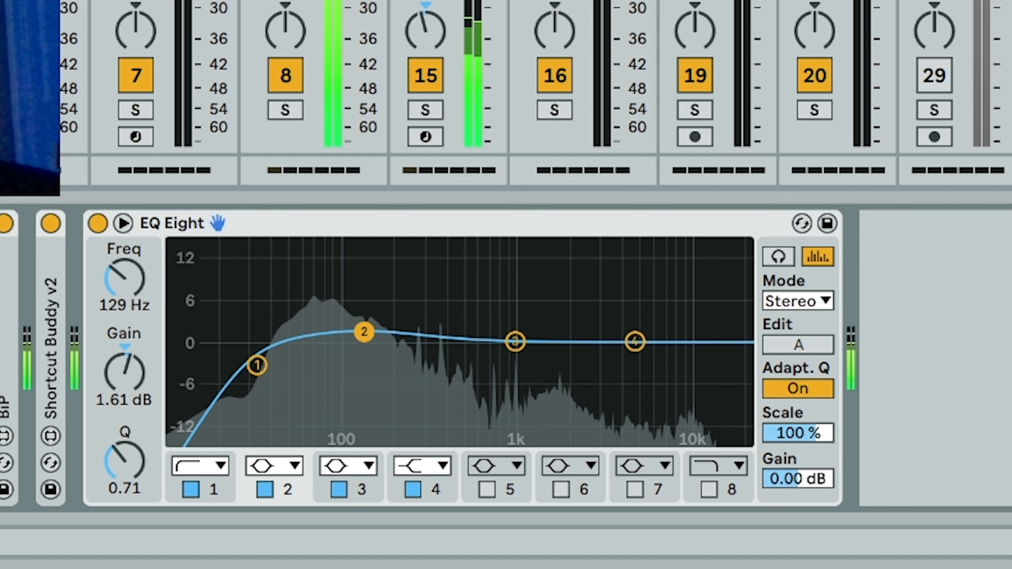
pyautogui.moveTo(266, 359); pyautogui.dragTo(267, 356)
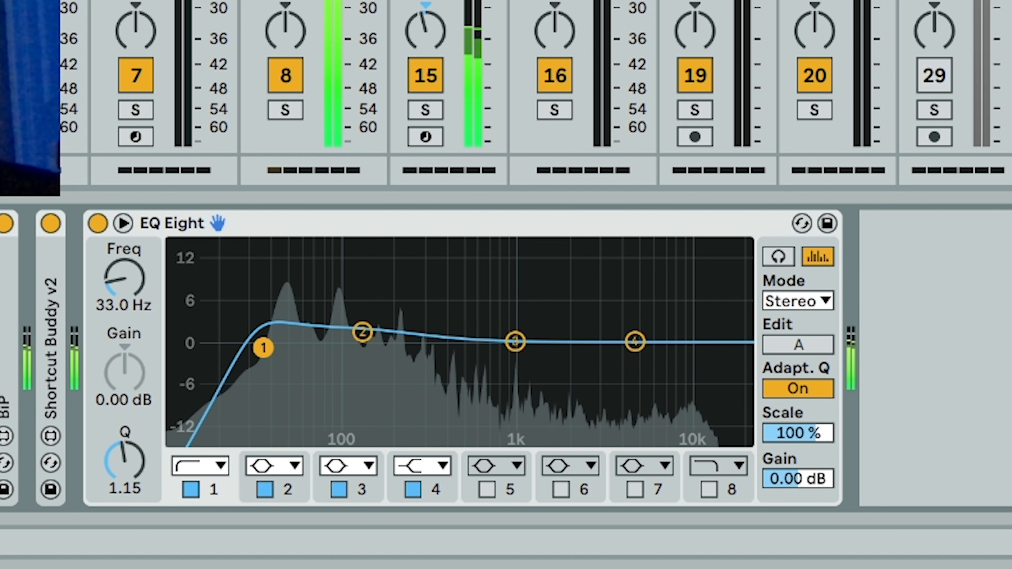
pyautogui.moveTo(515, 341); pyautogui.dragTo(509, 329)
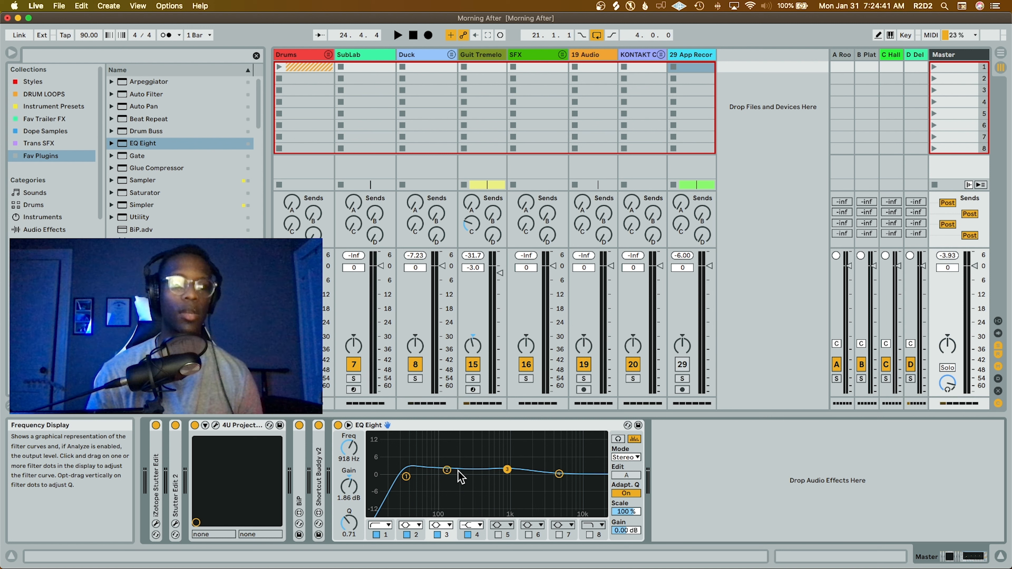
# Step: Play the equalized mix and toggle the reference track's solo to compare their frequency spectra
pyautogui.press('space')
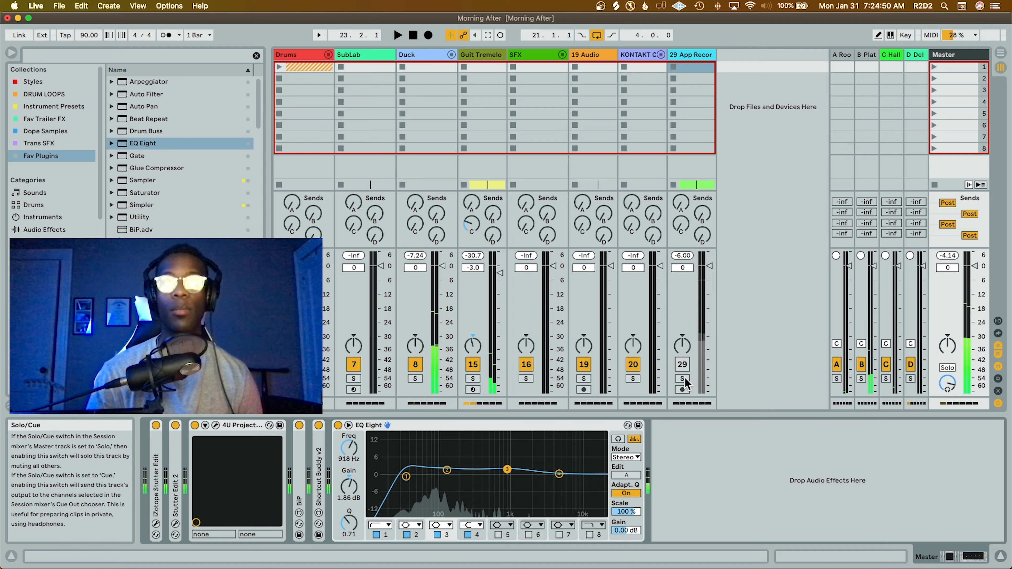
pyautogui.click(681, 378)
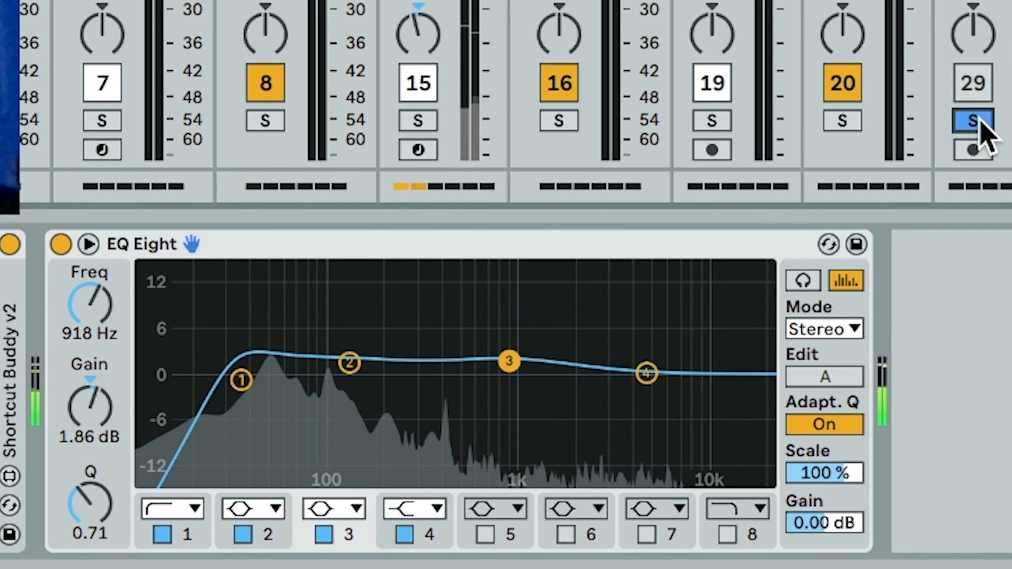
pyautogui.click(958, 130)
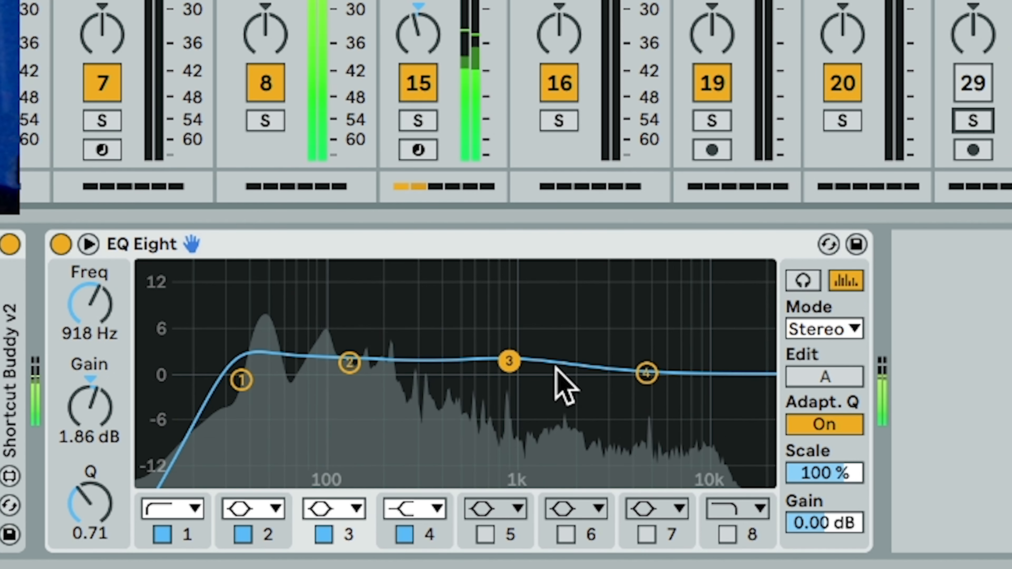
# Step: Set band 3 of the Master EQ to 808 Hz with 2.85 dB gain and listen to the mix
pyautogui.moveTo(525, 364); pyautogui.dragTo(499, 354)
pyautogui.press('space')
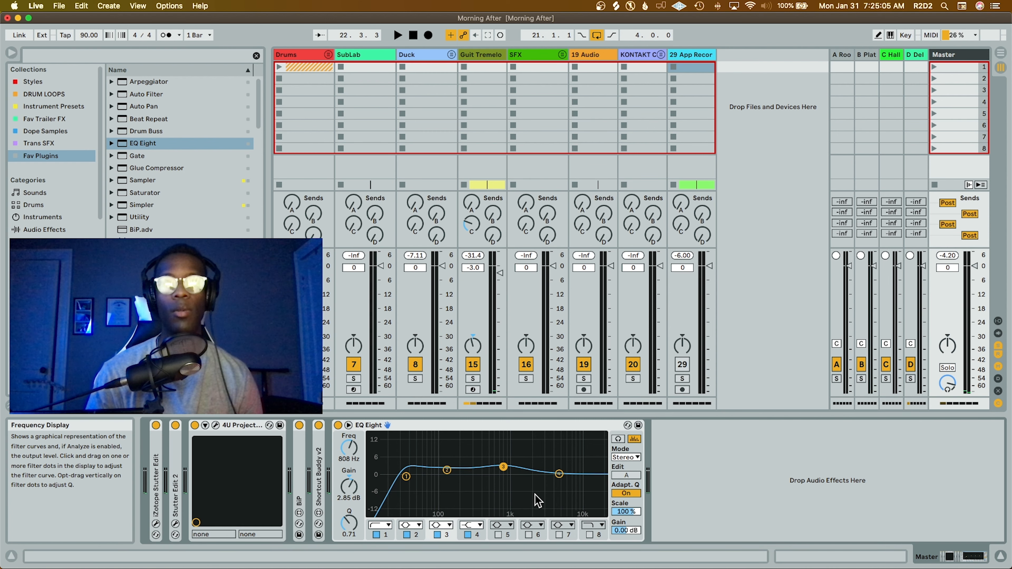
pyautogui.press('space')
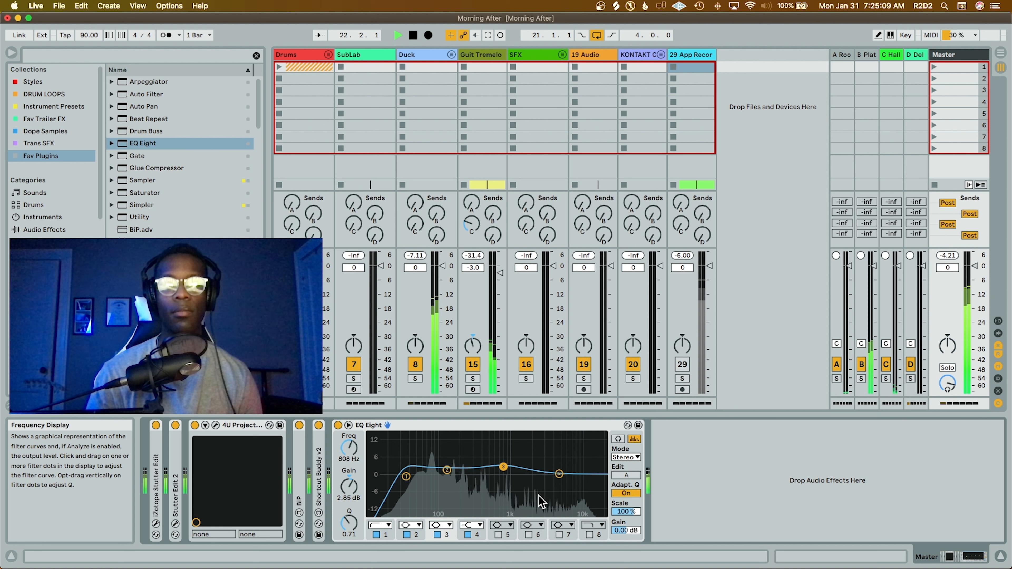
pyautogui.press('space')
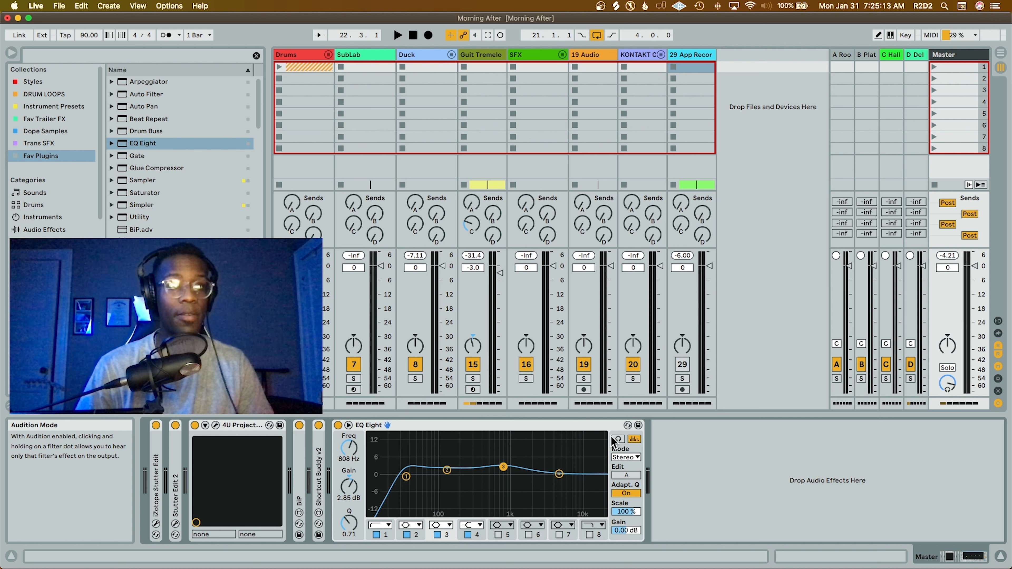
# Step: Set the Master EQ's band 1 to 30.3 Hz with Q 1.31 and band 2 to 126 Hz with 2.36 dB gain during playback
pyautogui.click(406, 476)
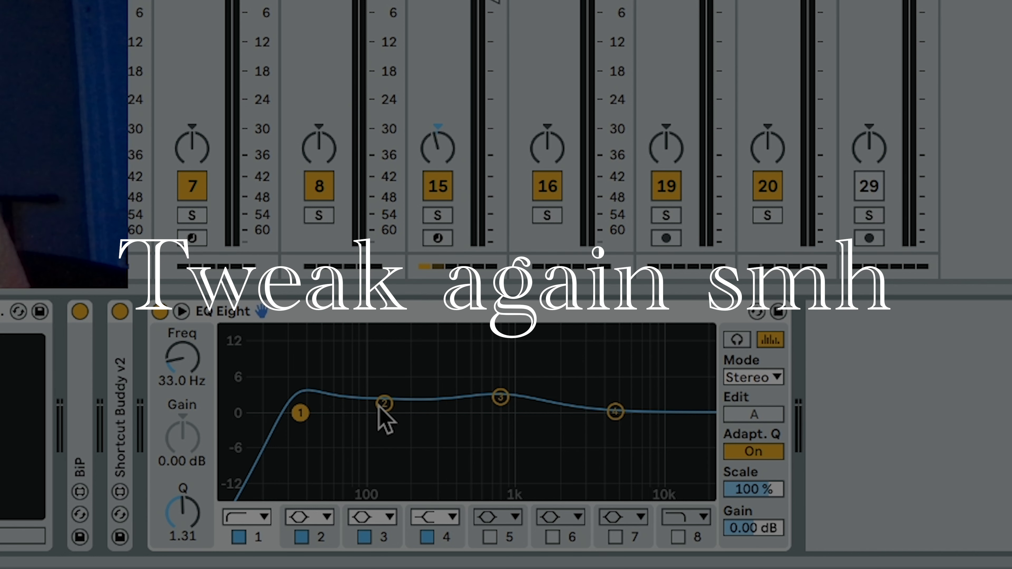
pyautogui.moveTo(379, 407); pyautogui.dragTo(384, 399)
pyautogui.press('space')
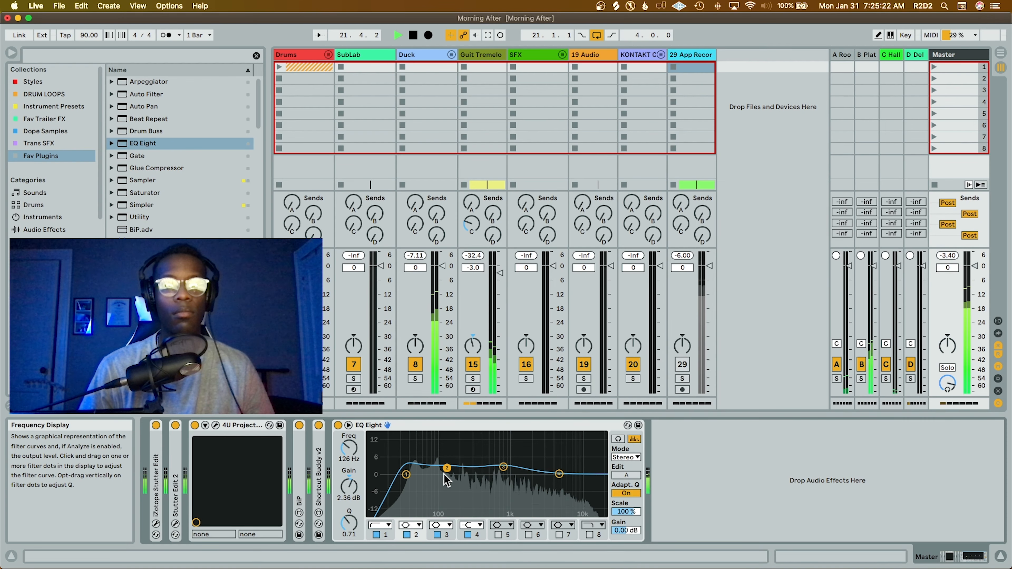
pyautogui.click(405, 474)
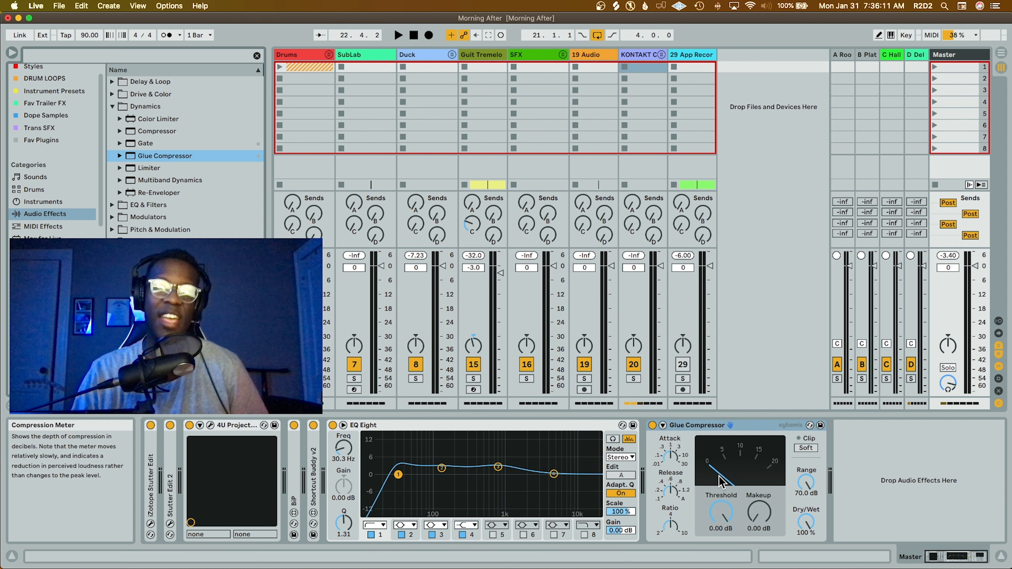
# Step: Lower the Glue Compressor's threshold to -15.9 dB while the mix plays
pyautogui.click(720, 513)
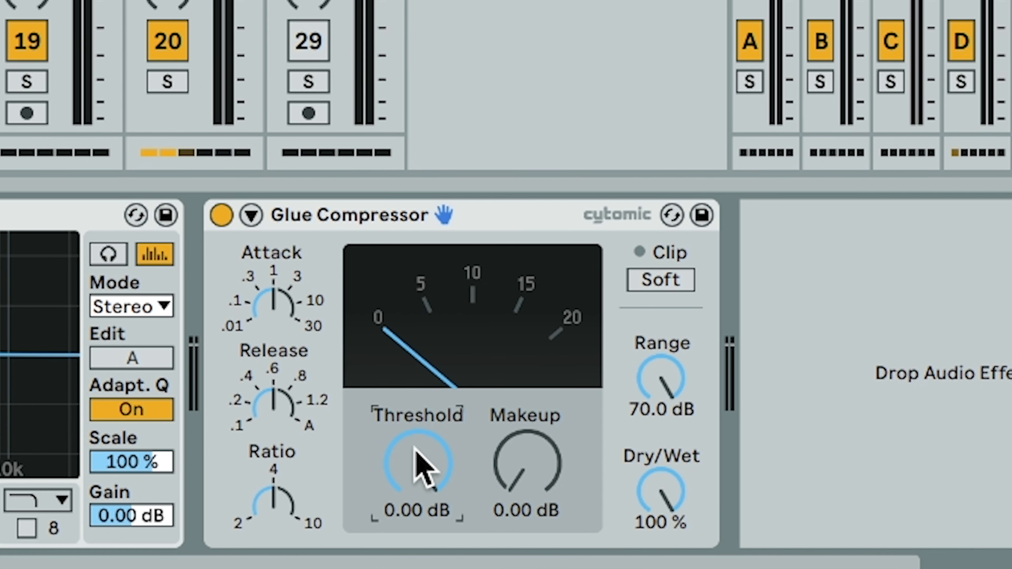
pyautogui.press('space')
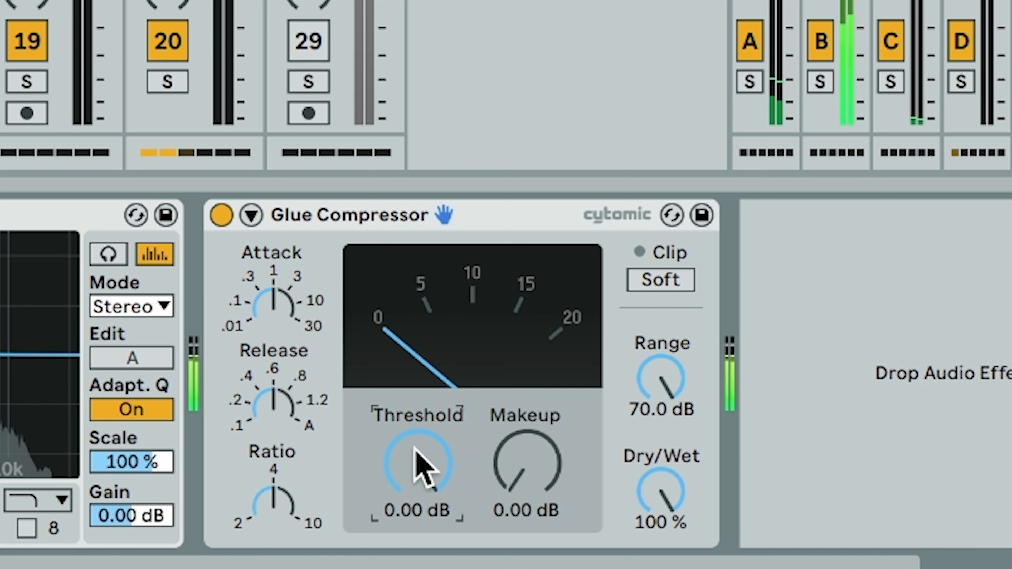
pyautogui.moveTo(414, 447); pyautogui.dragTo(417, 472)
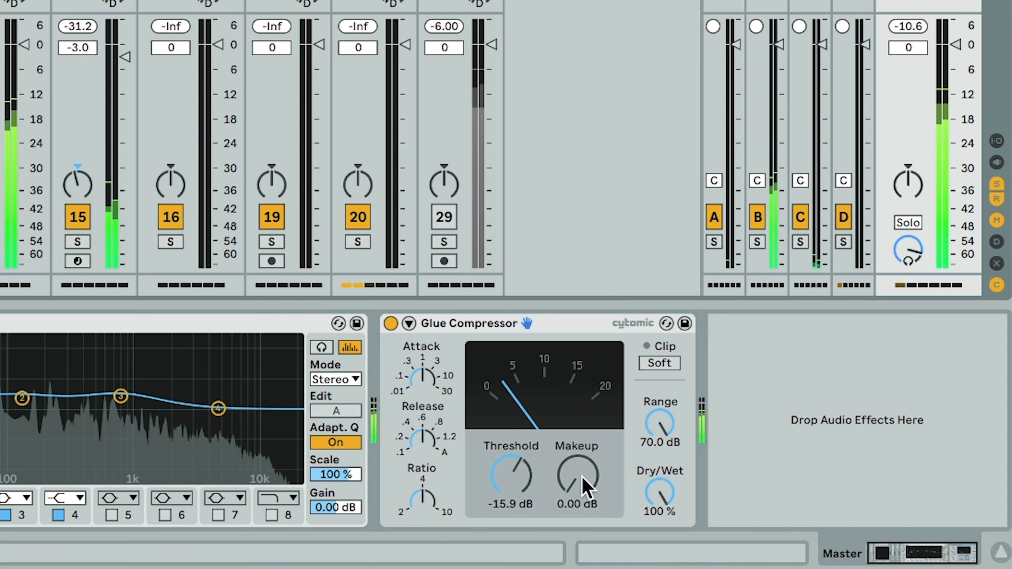
# Step: Set the Glue Compressor's makeup to 3.33 dB and add Multiband Dynamics with an 11.0 kHz high split after it
pyautogui.moveTo(586, 490); pyautogui.dragTo(586, 478)
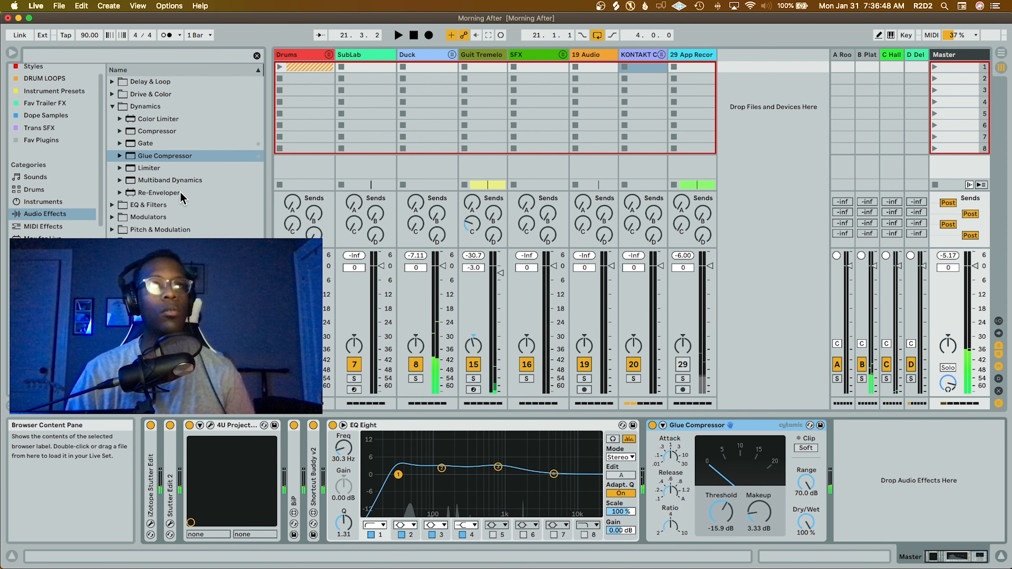
pyautogui.doubleClick(183, 180)
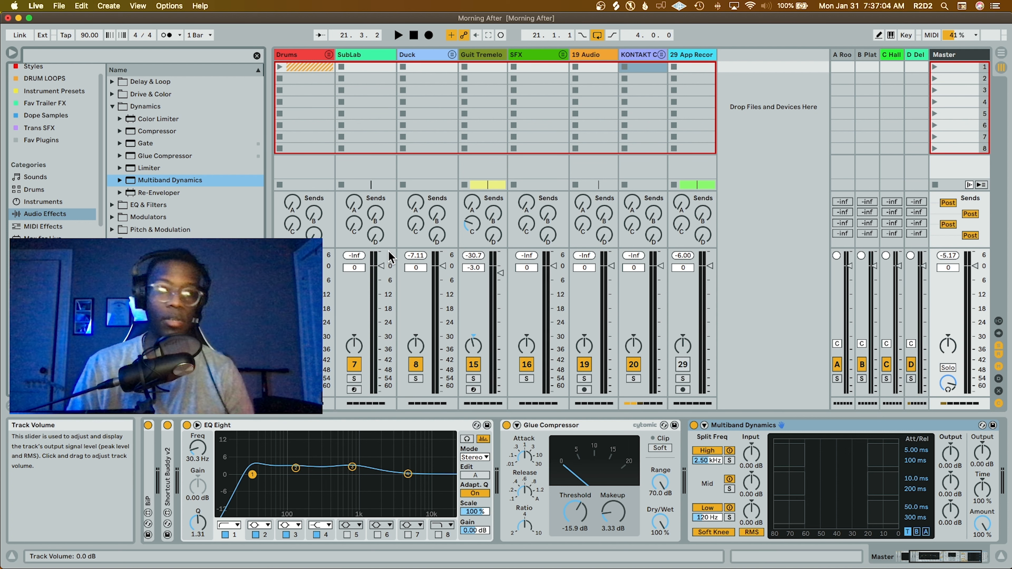
pyautogui.moveTo(707, 461); pyautogui.dragTo(707, 450)
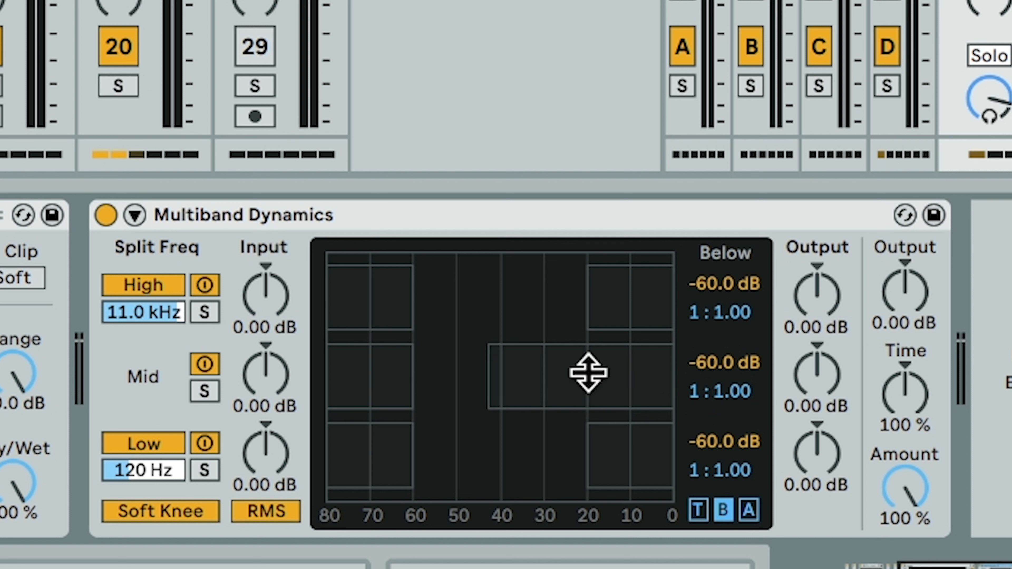
# Step: During playback, set the Multiband Dynamics mid band to a 1 : 2.46 below ratio and 1.20 dB output, and compare with the device bypassed
pyautogui.press('space')
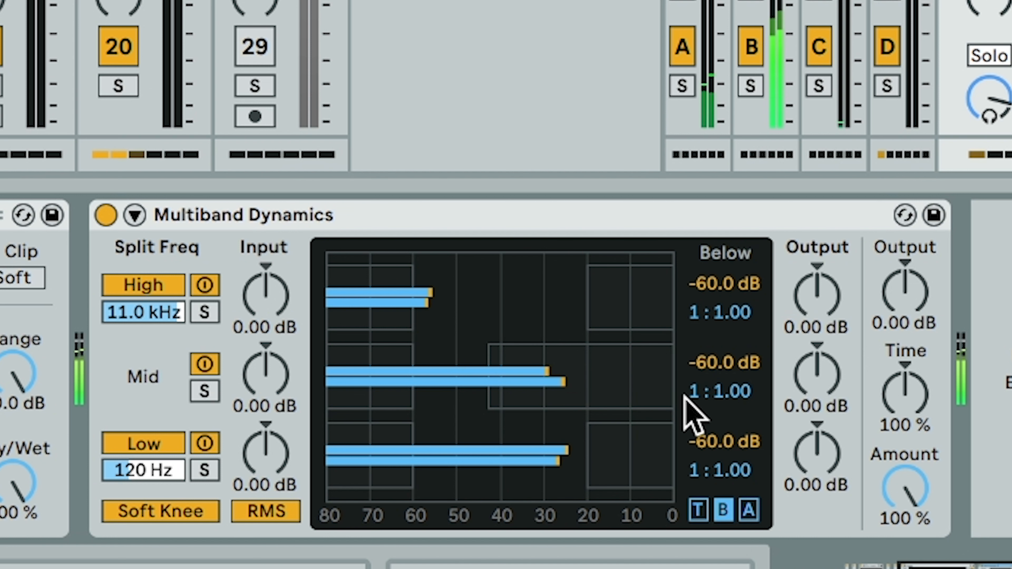
pyautogui.moveTo(621, 368); pyautogui.dragTo(655, 407)
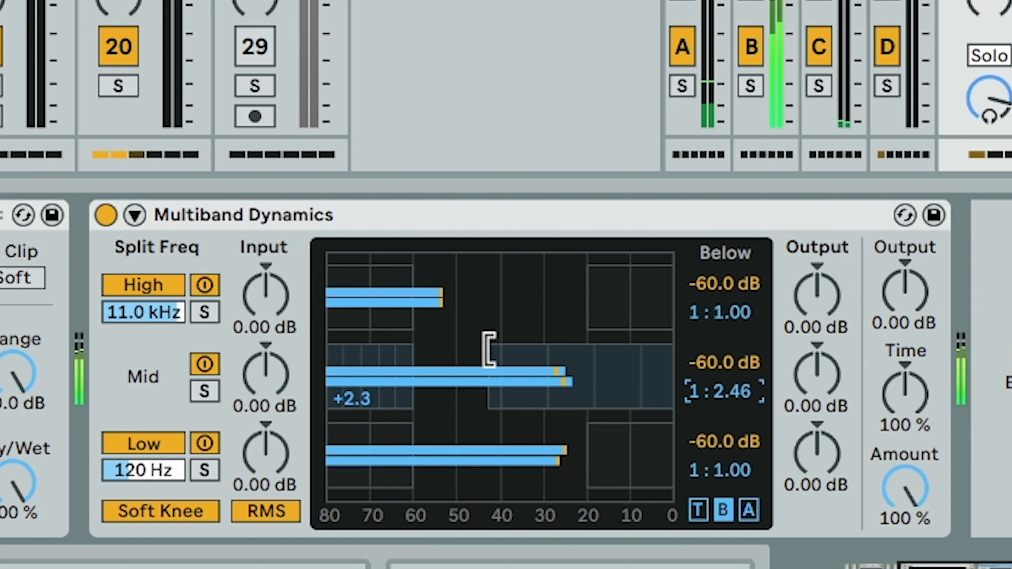
pyautogui.moveTo(503, 374); pyautogui.dragTo(510, 375)
pyautogui.moveTo(817, 375); pyautogui.dragTo(817, 364)
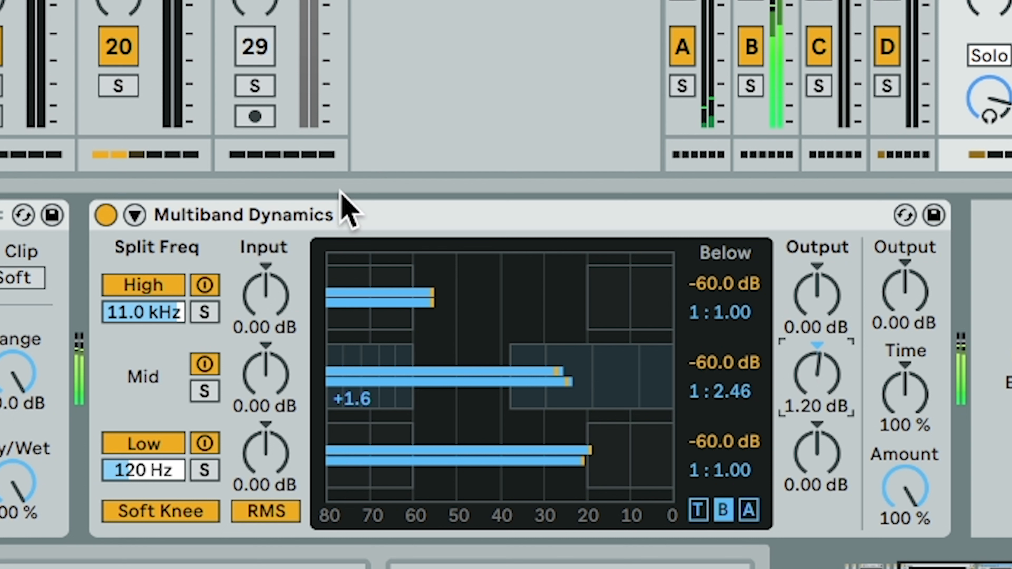
pyautogui.click(101, 216)
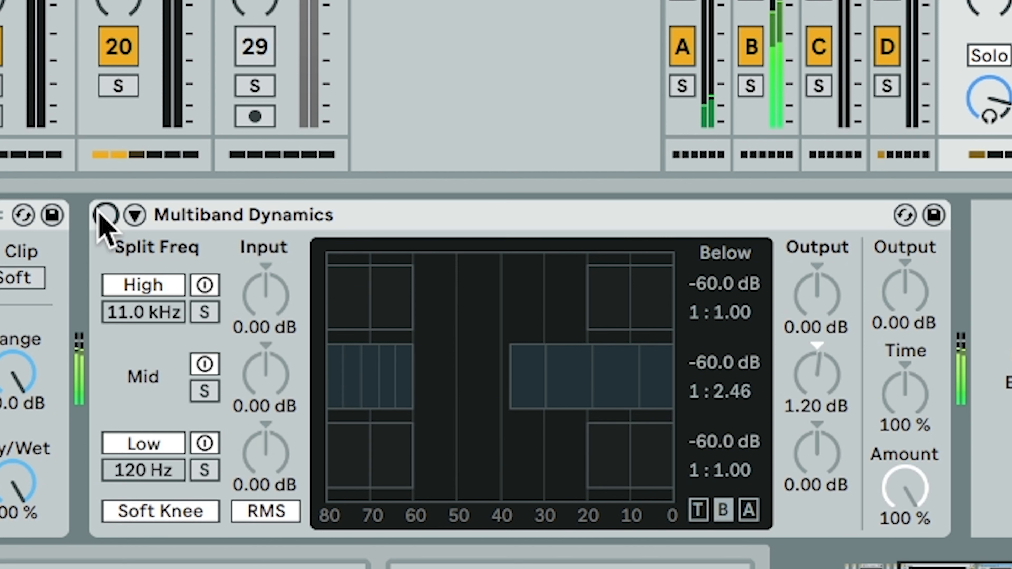
pyautogui.click(104, 217)
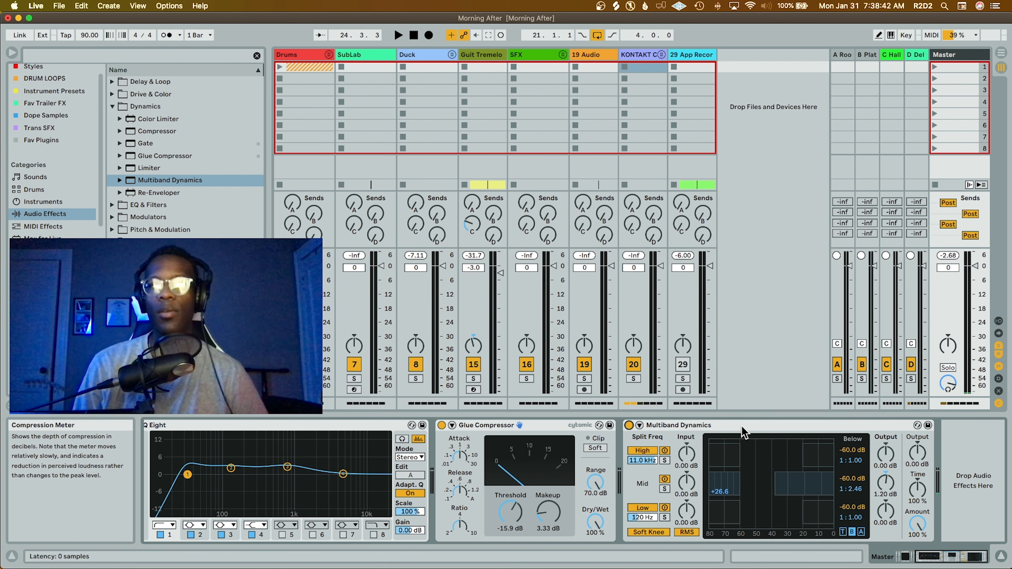
# Step: Set the Multiband Dynamics mid band's below threshold to -53.8 dB and the high band's output to 0.40 dB, checking by ear
pyautogui.click(761, 496)
pyautogui.press('space')
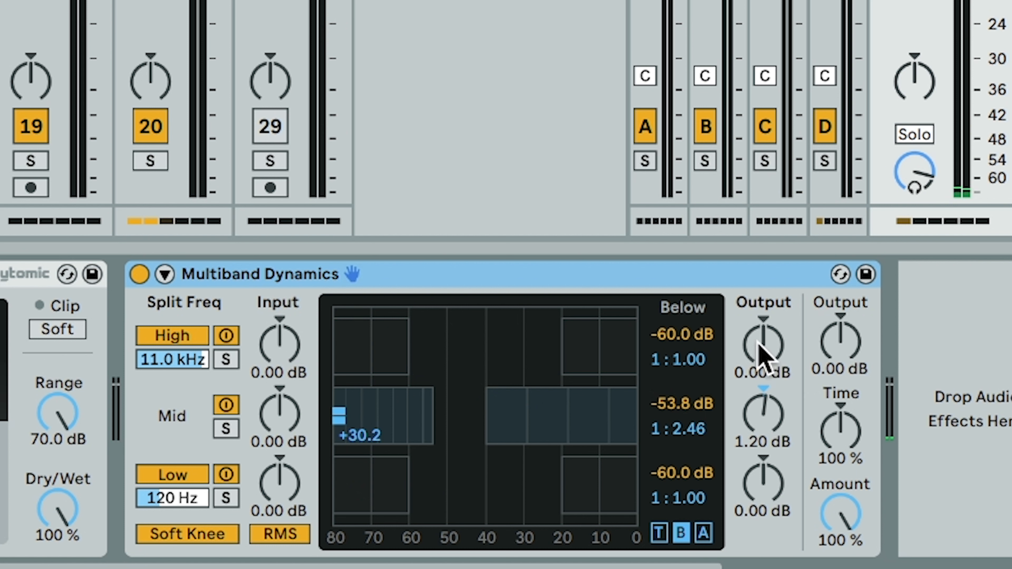
pyautogui.press('space')
pyautogui.click(763, 355)
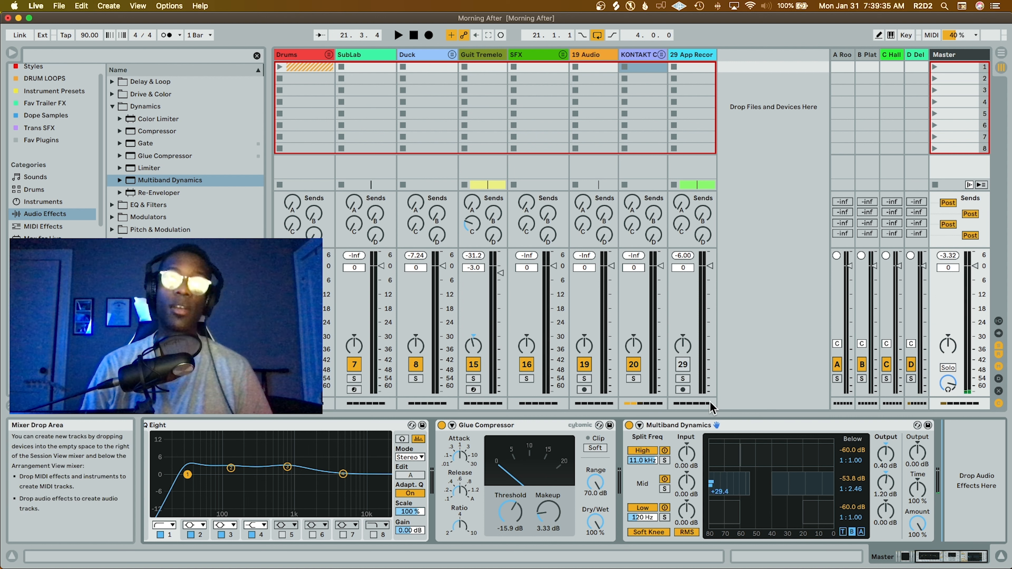
# Step: Collapse Glue Compressor and Multiband Dynamics, and add a Saturator after them on the Master
pyautogui.click(737, 424)
pyautogui.doubleClick(736, 424)
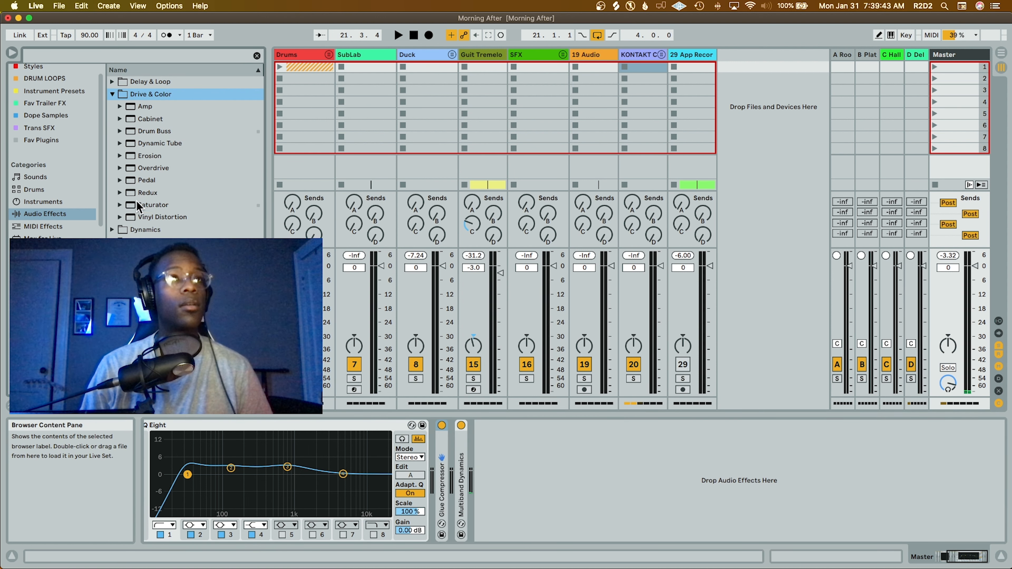
pyautogui.moveTo(137, 201); pyautogui.dragTo(522, 452)
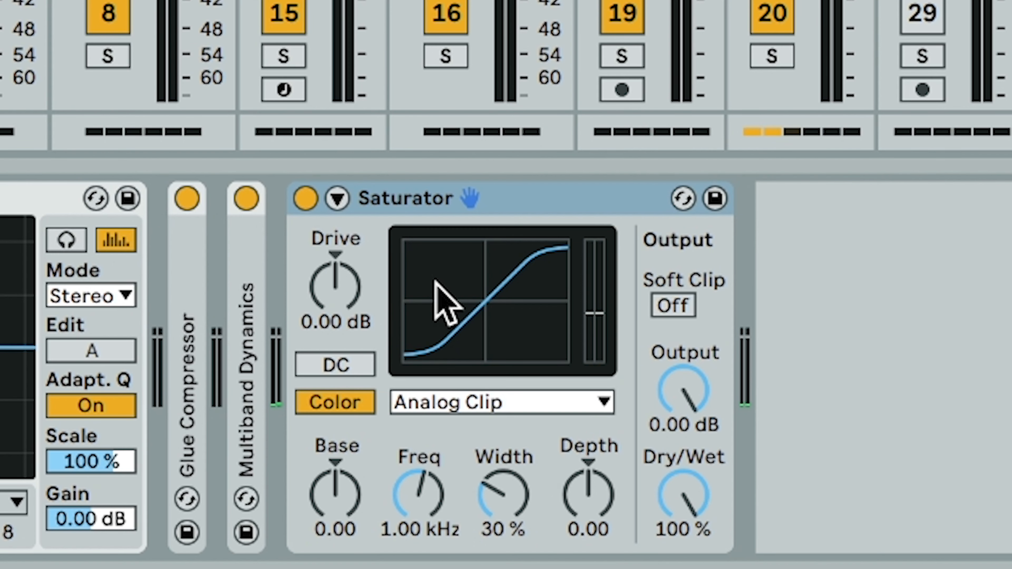
# Step: Set the Saturator to the Soft Sine curve and its Dry/Wet to 69.8 % while the mix plays
pyautogui.click(449, 406)
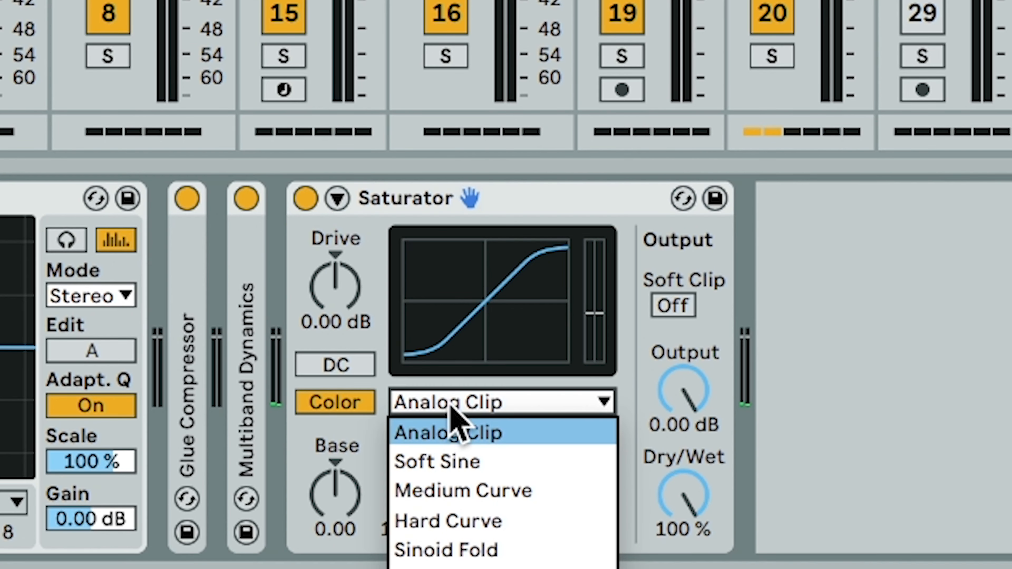
pyautogui.click(484, 456)
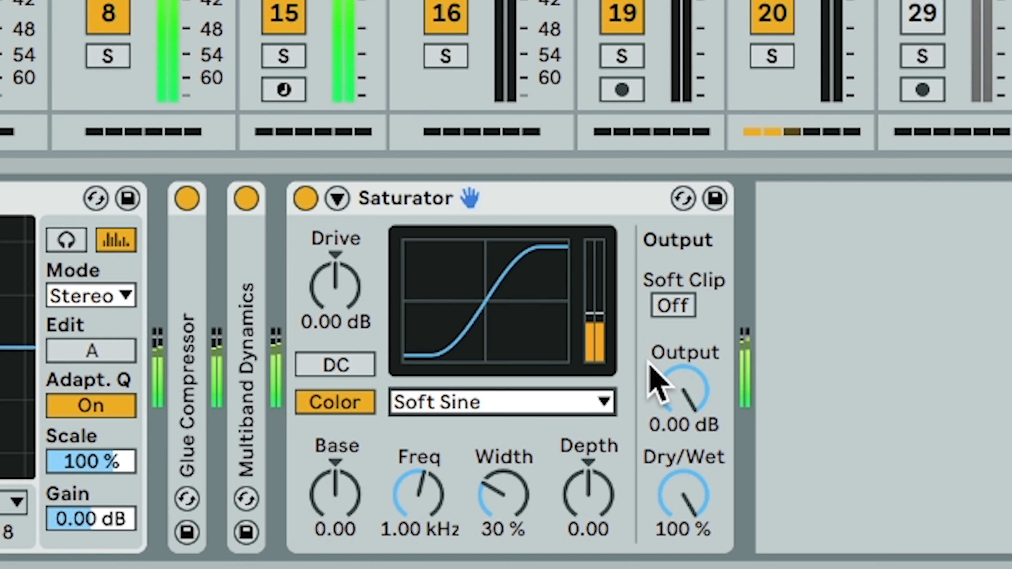
pyautogui.moveTo(673, 475); pyautogui.dragTo(672, 483)
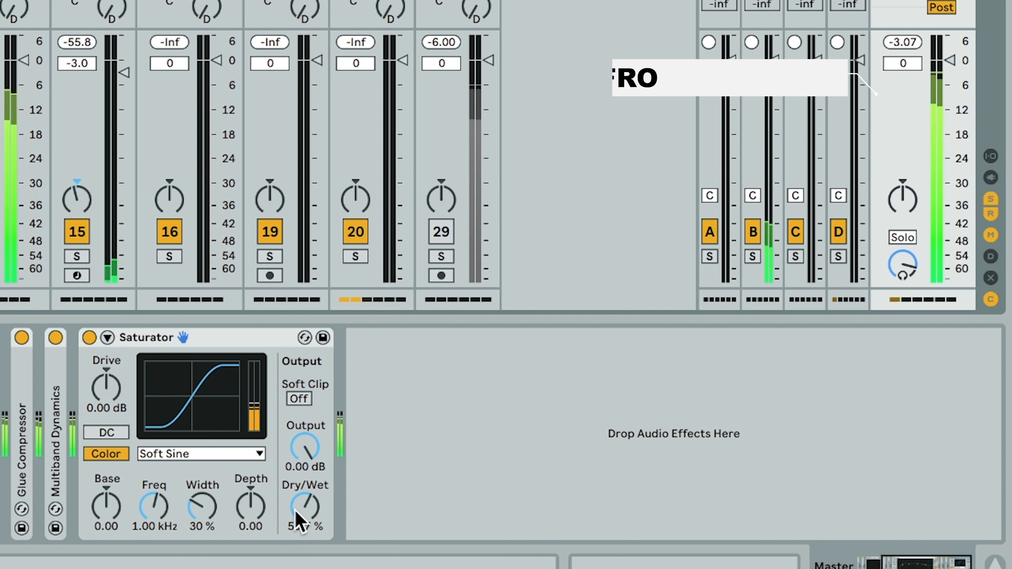
pyautogui.moveTo(301, 503); pyautogui.dragTo(305, 503)
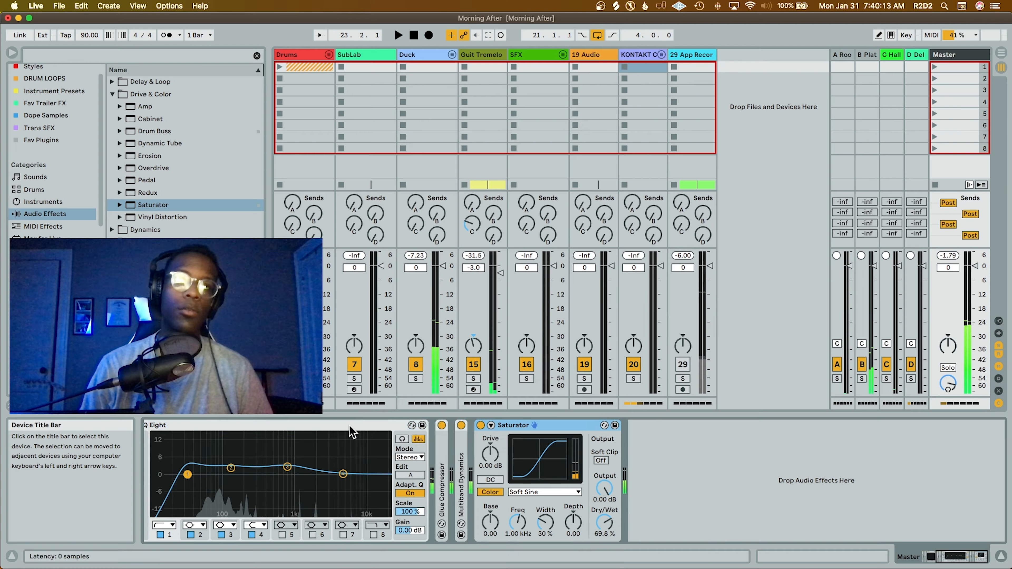
# Step: Bypass all the Master mastering devices together and re-enable them to compare the unprocessed and processed mix
pyautogui.click(350, 429)
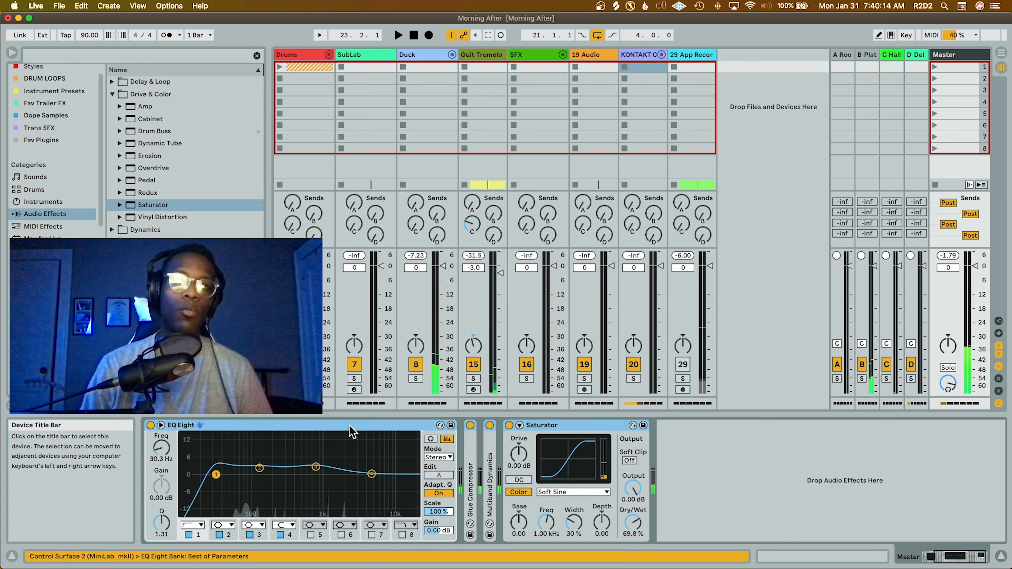
pyautogui.click(470, 427)
pyautogui.press('space')
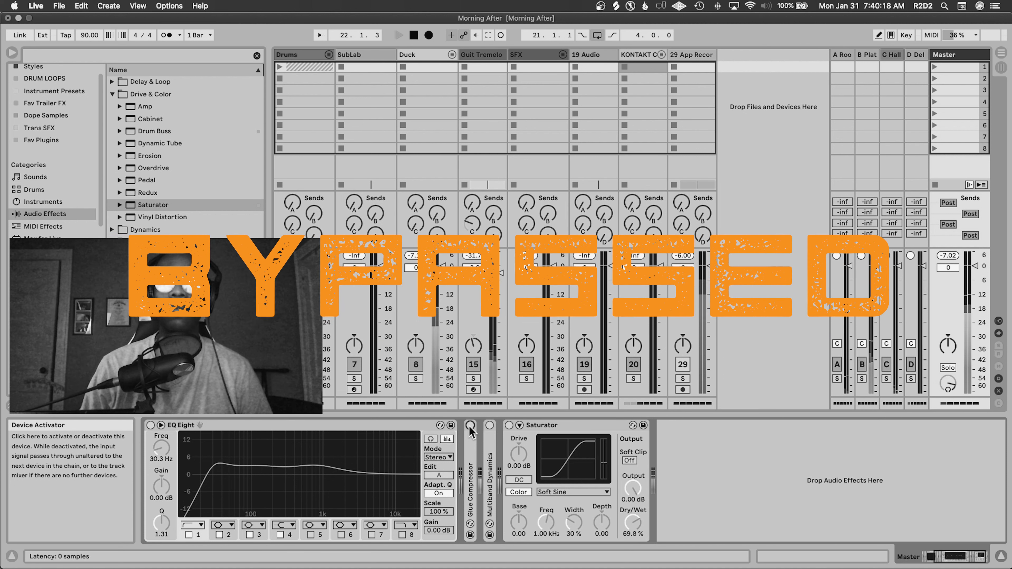
pyautogui.press('space')
pyautogui.click(470, 426)
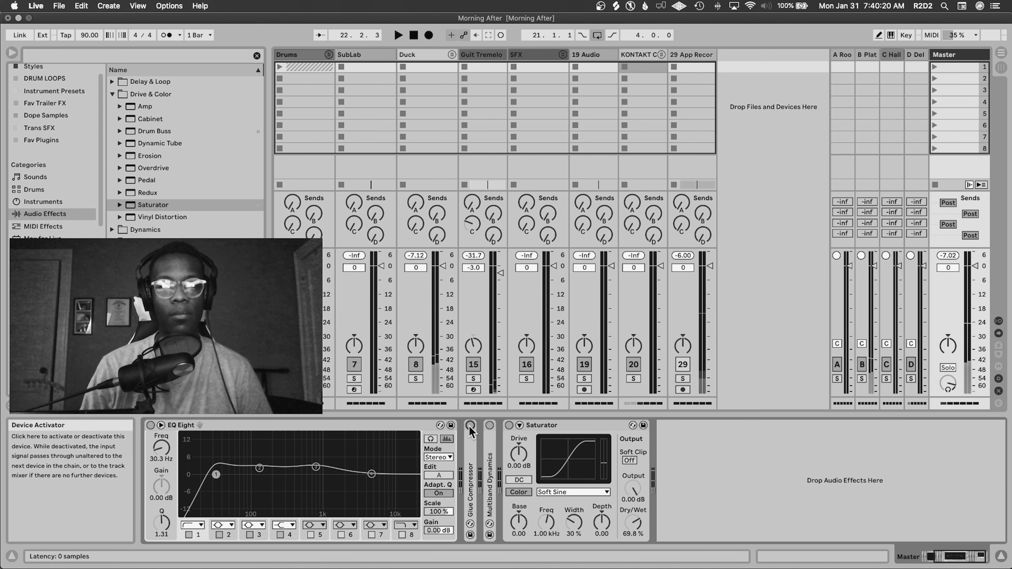
pyautogui.press('space')
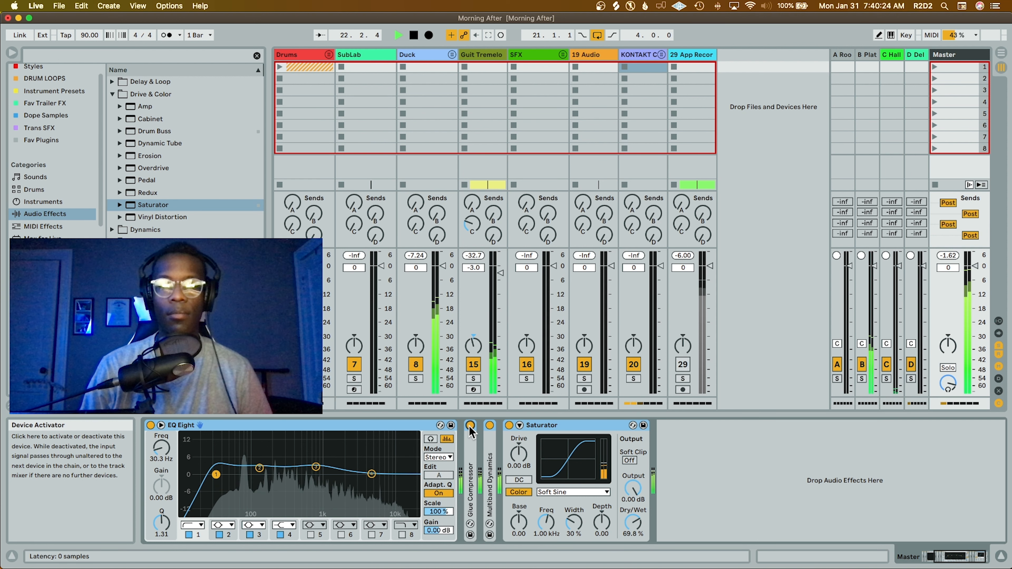
# Step: Lower the Saturator's output to -2.00 dB and listen to the mix
pyautogui.moveTo(628, 490); pyautogui.dragTo(628, 493)
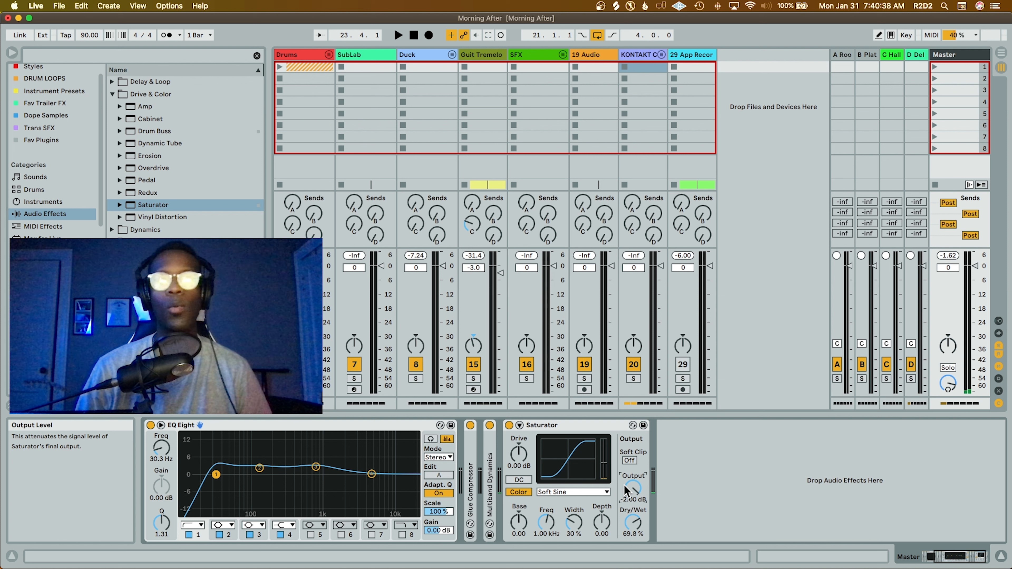
pyautogui.press('space')
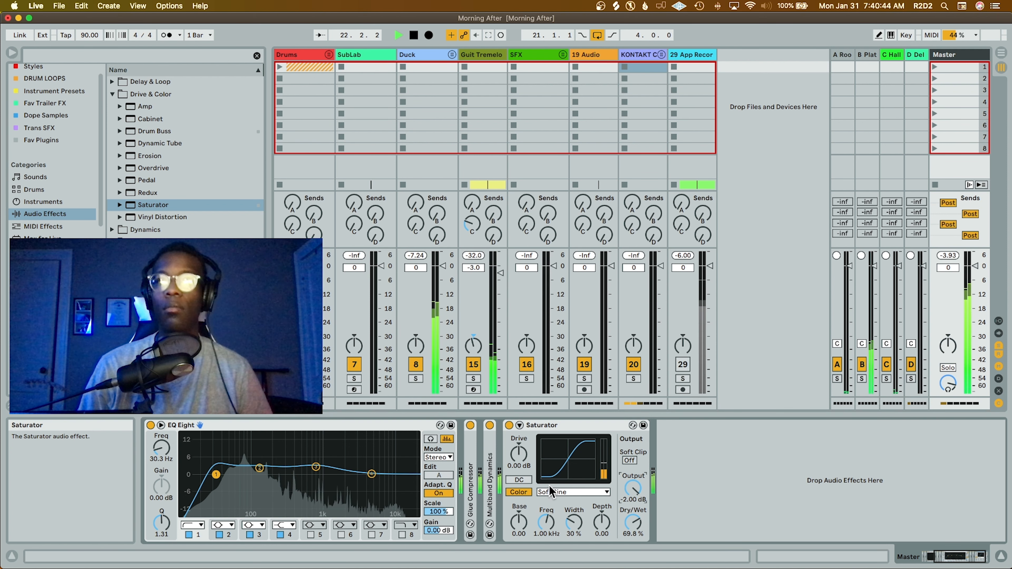
pyautogui.press('space')
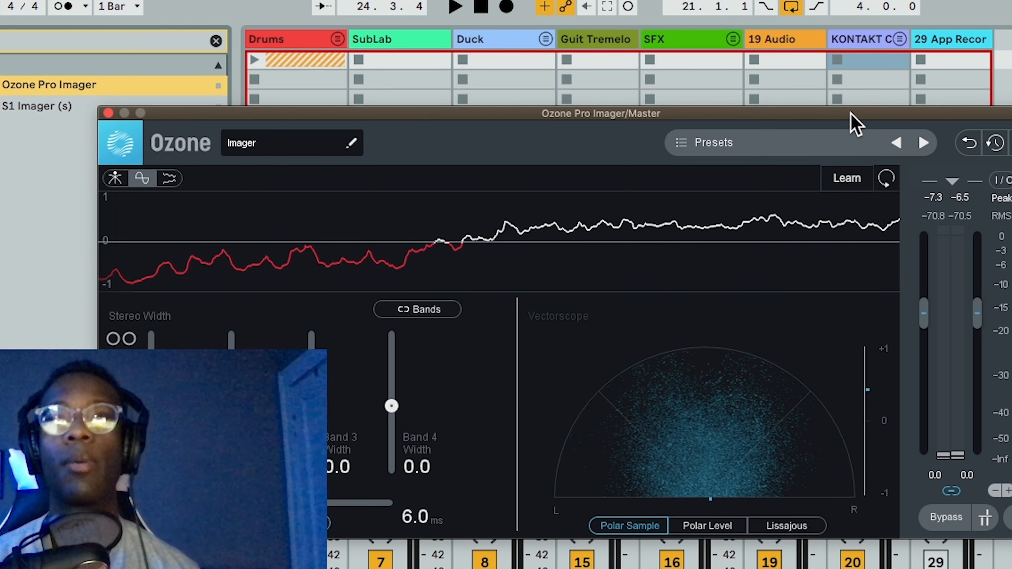
# Step: Show the band spectrum in Ozone Pro Imager and set band 4's stereo width to -50.6 during playback
pyautogui.moveTo(852, 114); pyautogui.dragTo(756, 105)
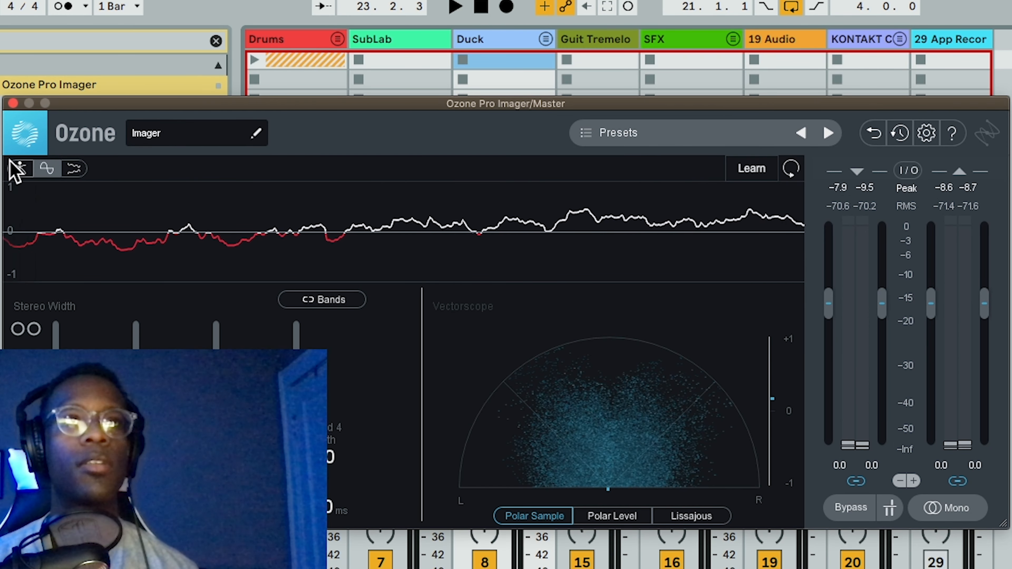
pyautogui.click(18, 167)
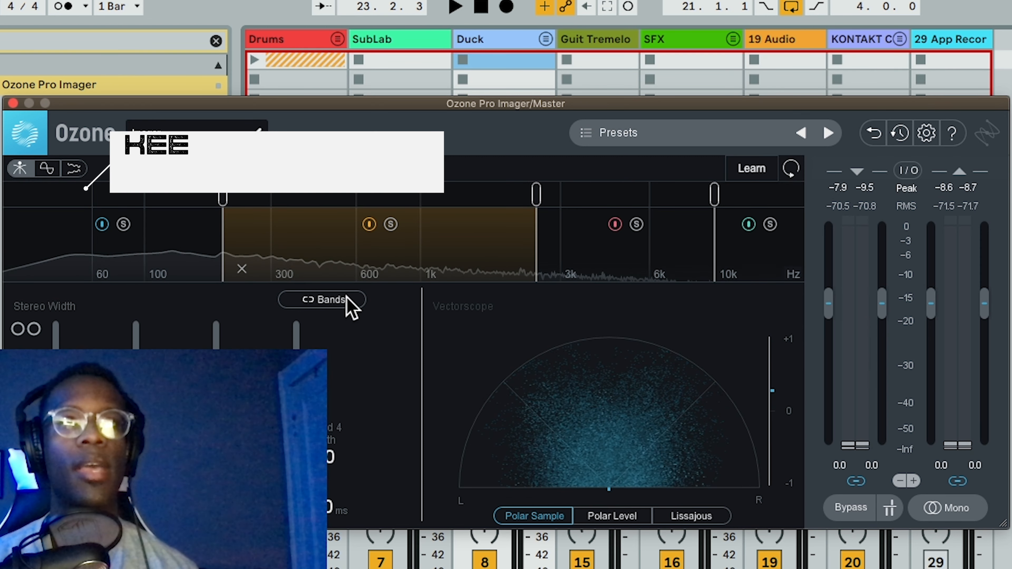
pyautogui.press('space')
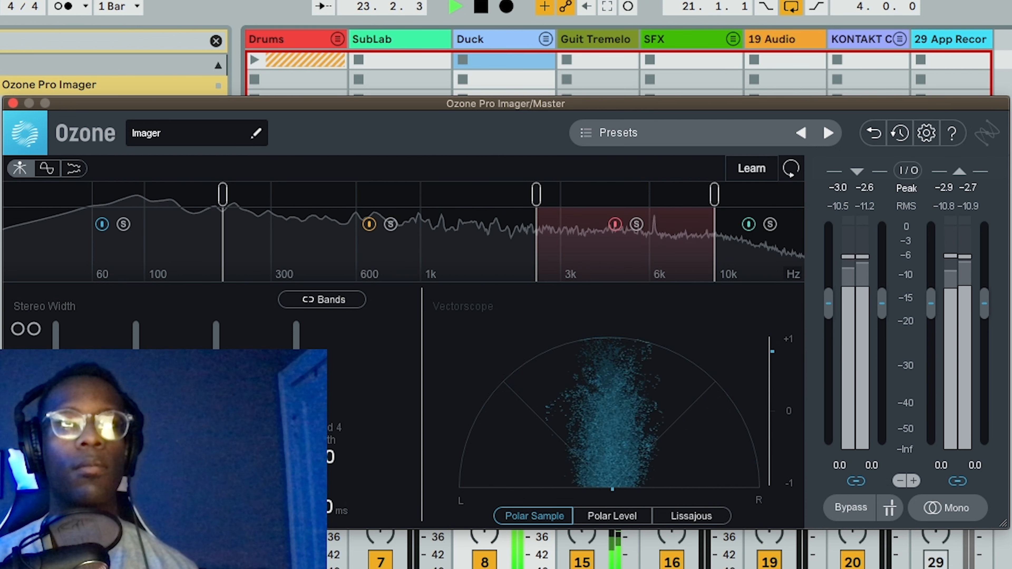
pyautogui.moveTo(296, 414); pyautogui.dragTo(296, 438)
pyautogui.press('space')
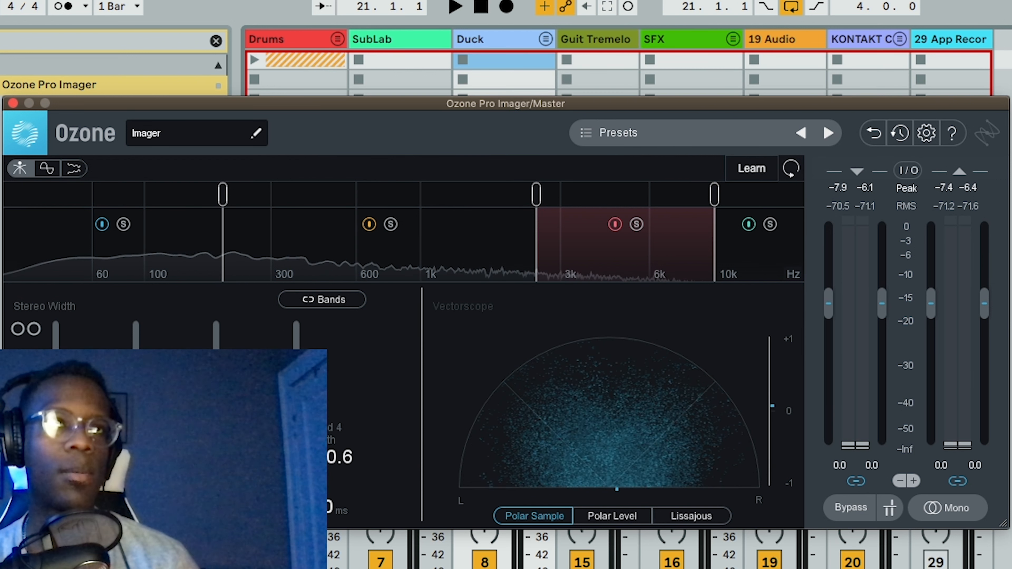
# Step: Play the mix to examine its stereo image in the vectorscope and the Imager's correlation trace
pyautogui.press('space')
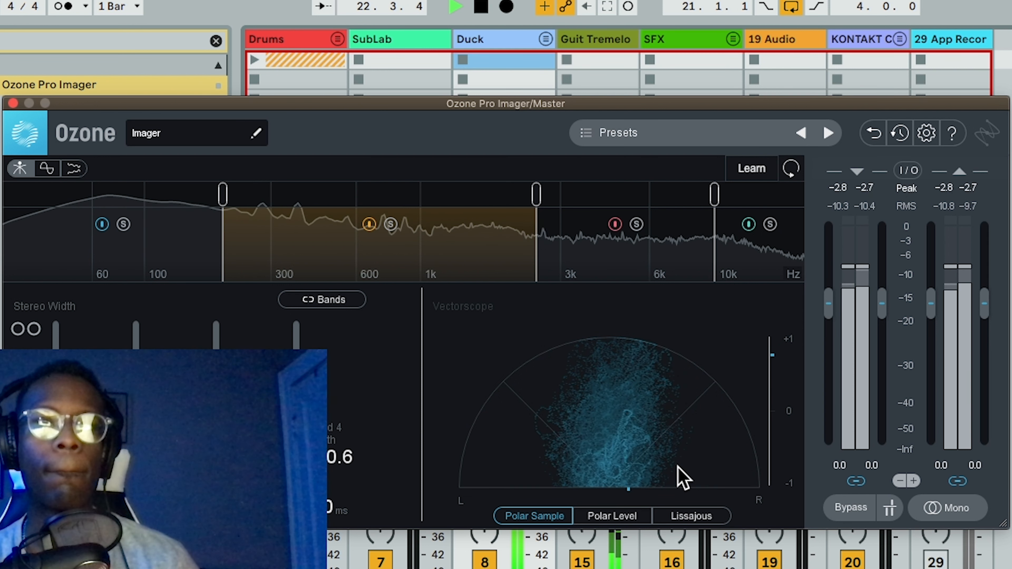
pyautogui.press('space')
pyautogui.click(47, 169)
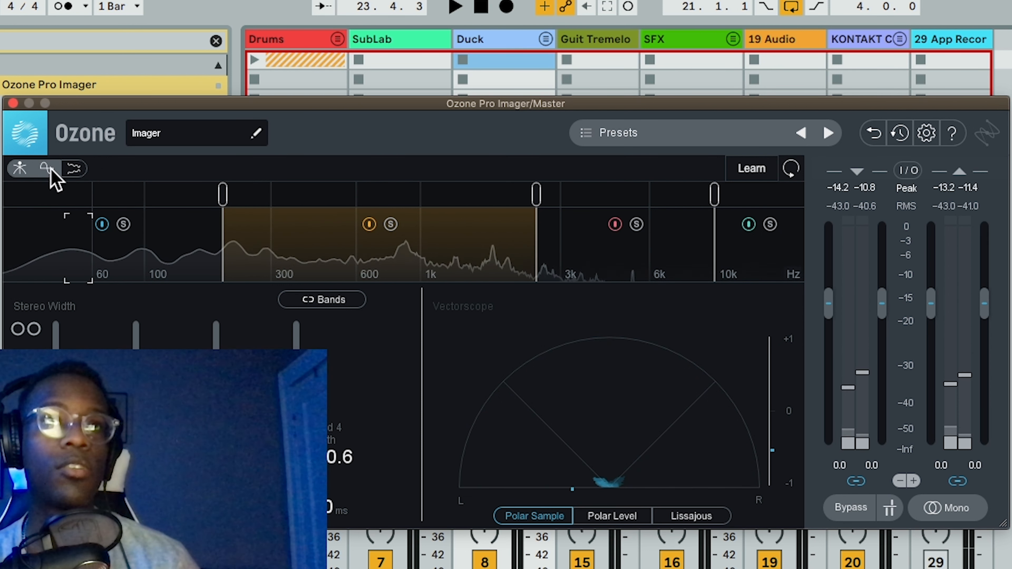
pyautogui.press('space')
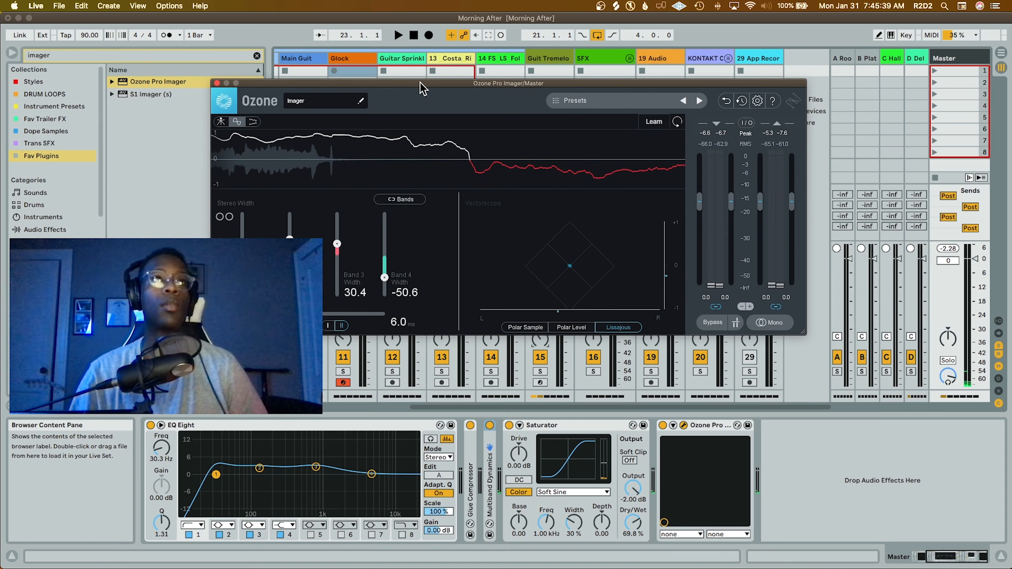
# Step: Close the Imager window, turn on the Saturator's Soft Clip and listen to the mix
pyautogui.click(217, 83)
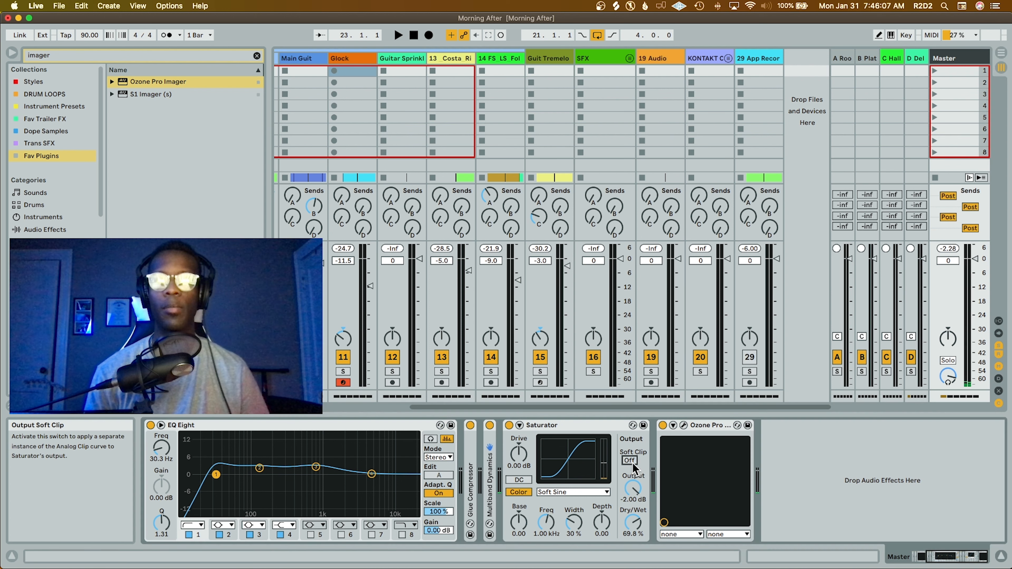
pyautogui.press('space')
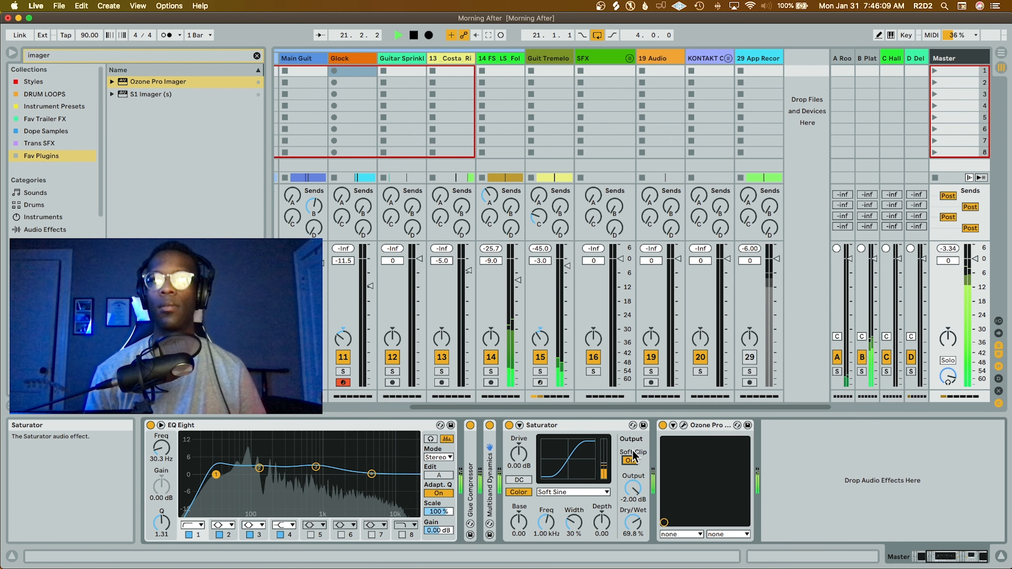
pyautogui.press('space')
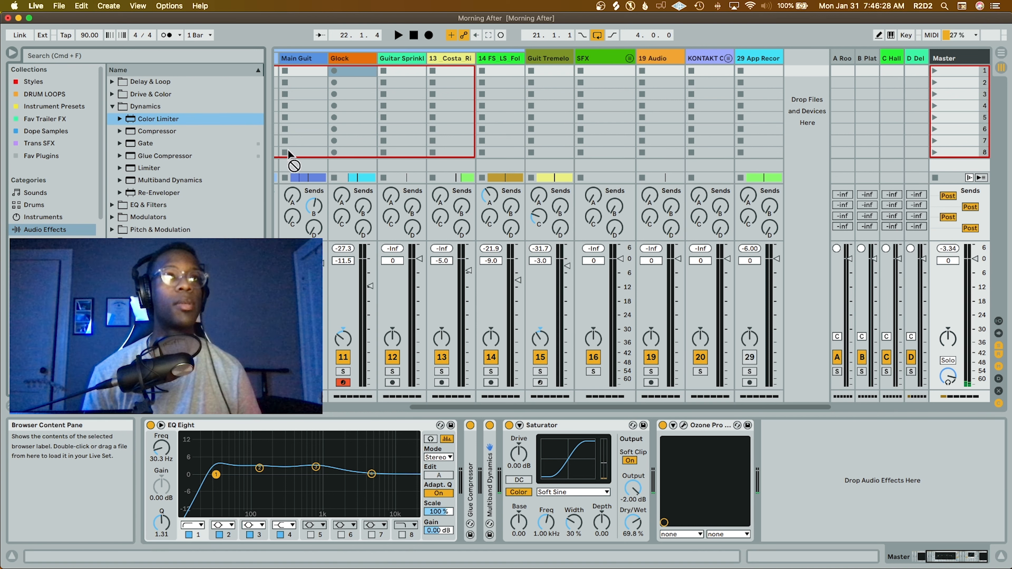
# Step: Add a Color Limiter at the end of the Master chain and start playback
pyautogui.moveTo(289, 153); pyautogui.dragTo(769, 473)
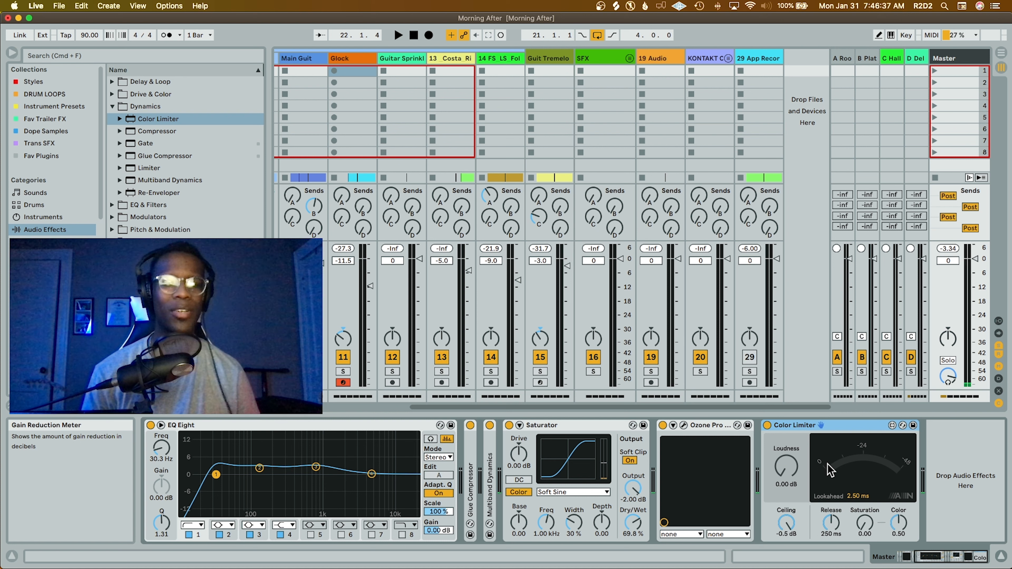
pyautogui.press('space')
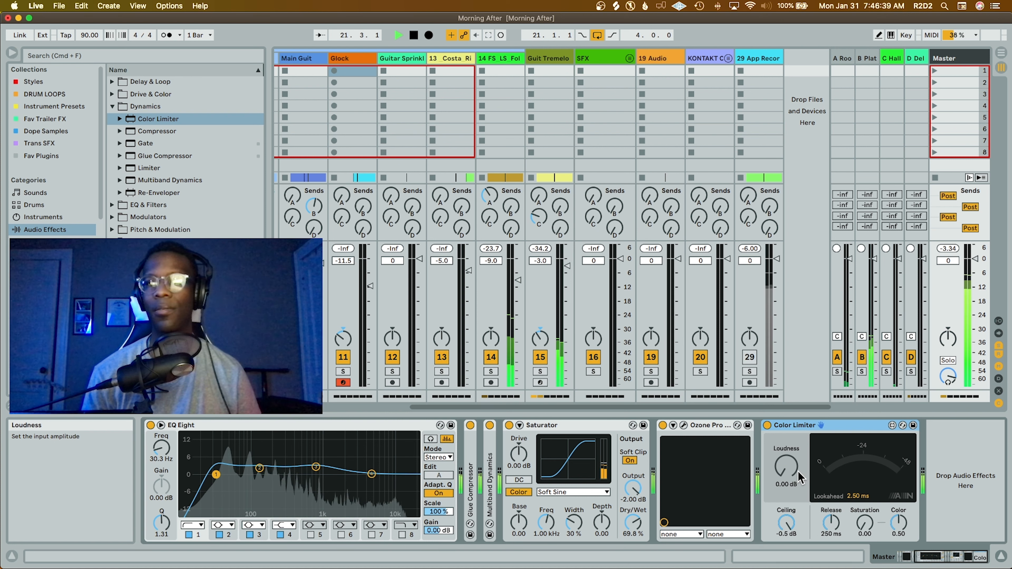
# Step: Set the Color Limiter's Saturation to 0.25 and Loudness to 8.31 dB, and choose the Limiter effect for the Master chain
pyautogui.moveTo(871, 527); pyautogui.dragTo(871, 514)
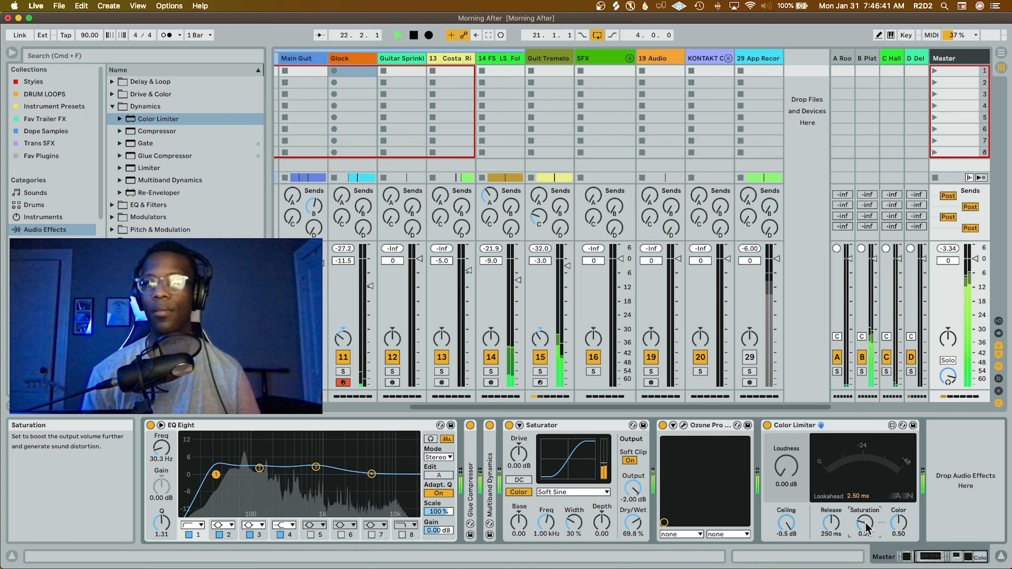
pyautogui.moveTo(782, 470); pyautogui.dragTo(782, 454)
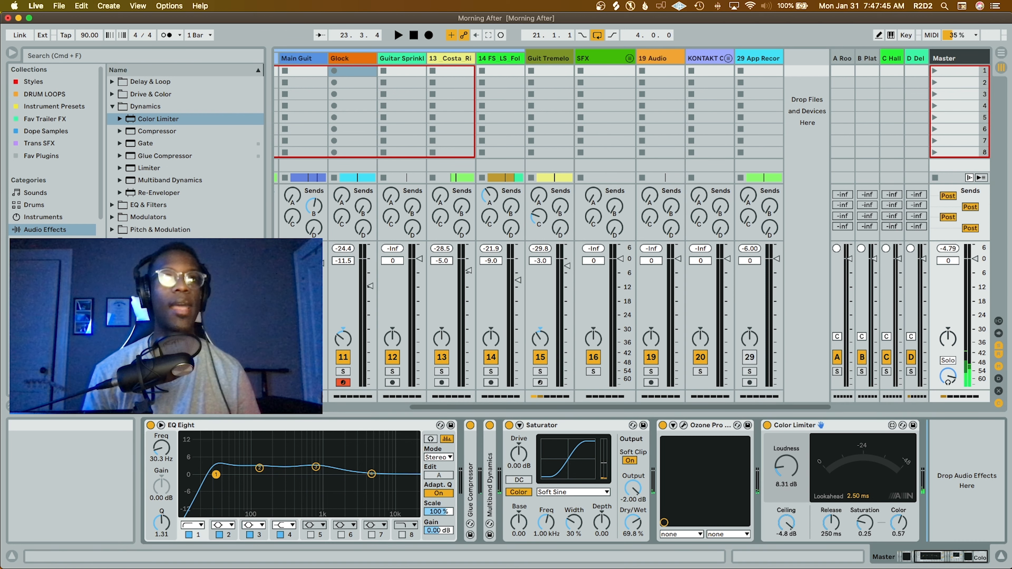
pyautogui.click(170, 167)
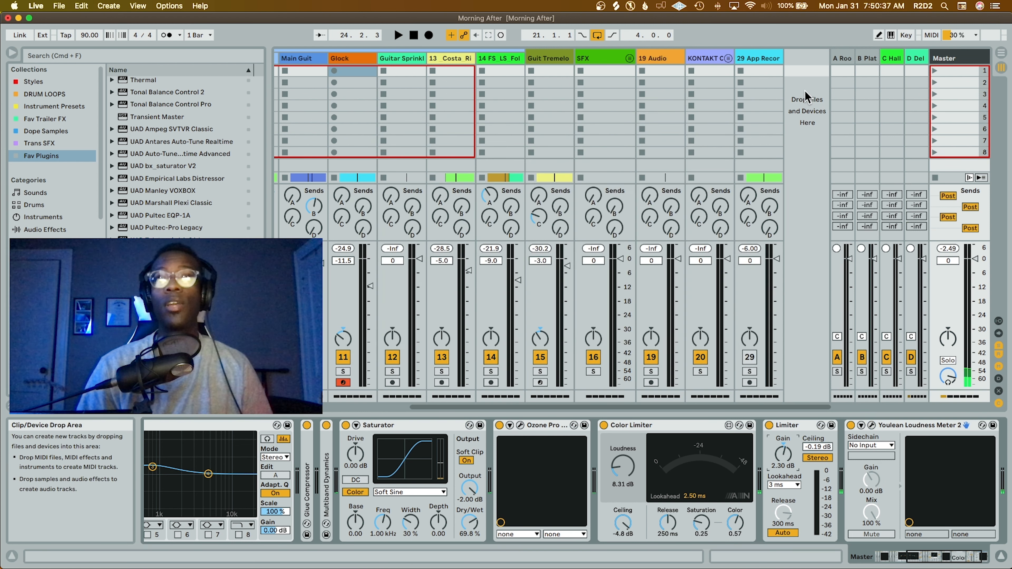
# Step: Show the mixer's routing section and send the 29 App Recording track's audio output to Ext. Out
pyautogui.click(731, 361)
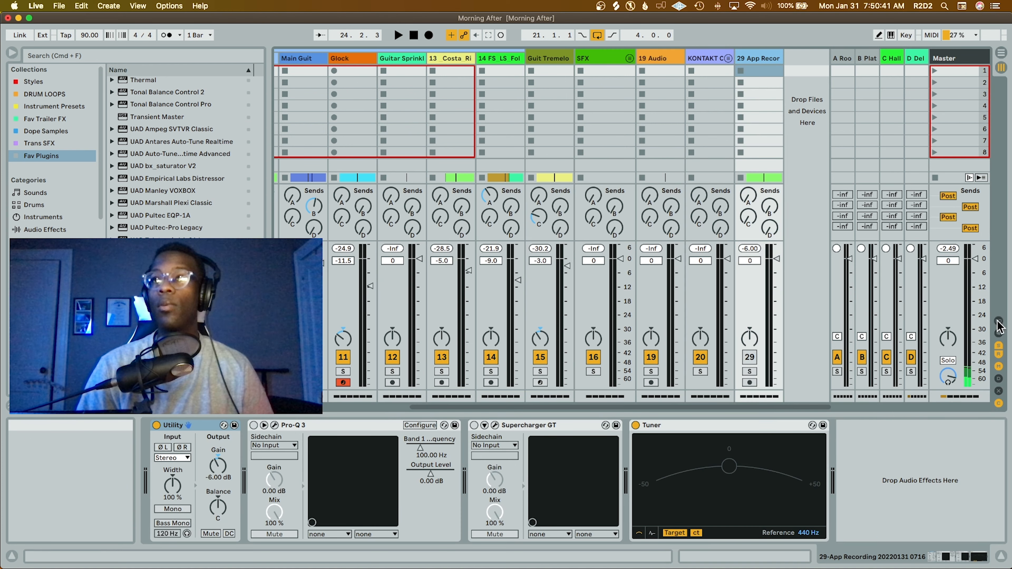
pyautogui.click(998, 321)
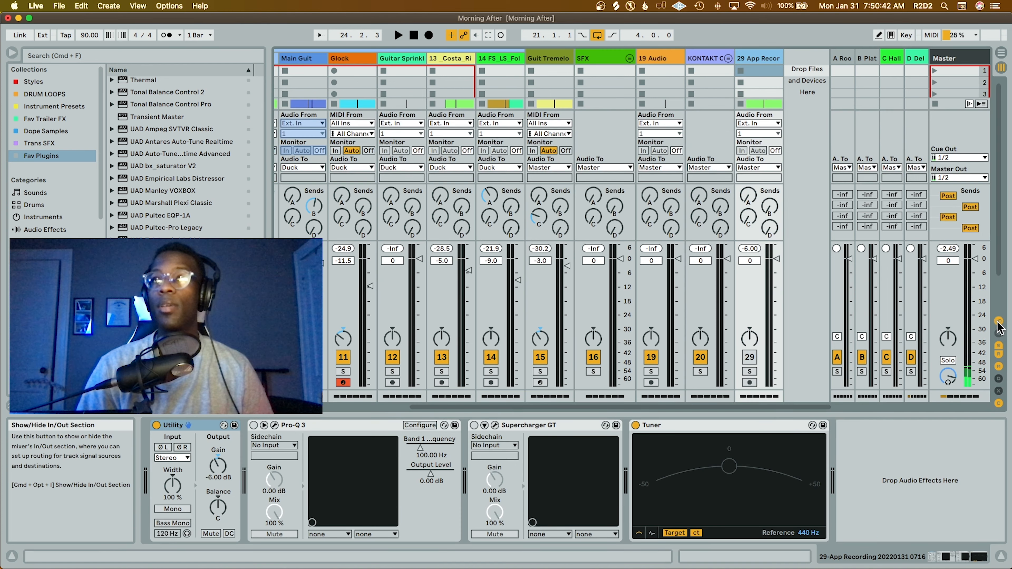
pyautogui.click(775, 167)
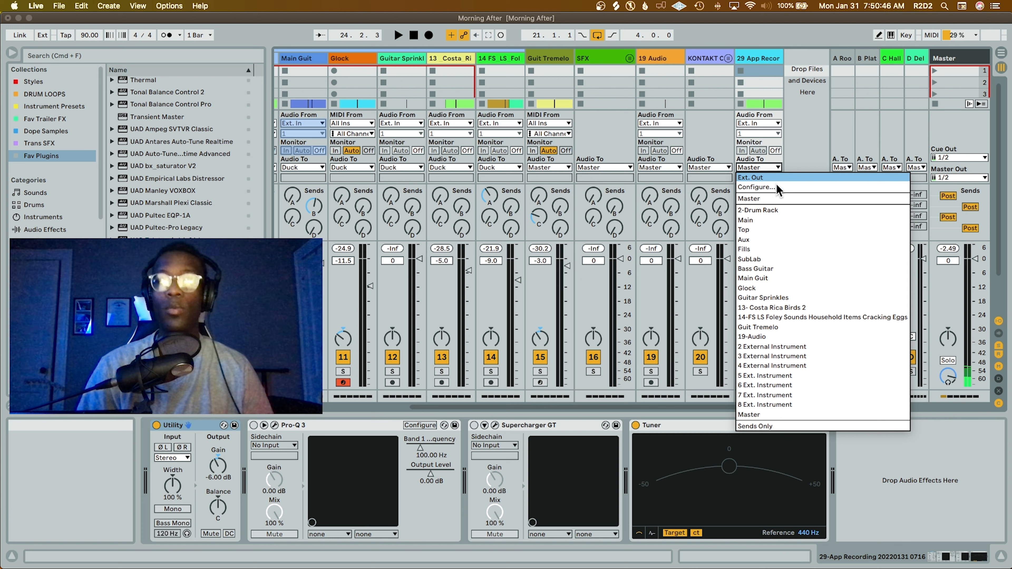
pyautogui.click(776, 179)
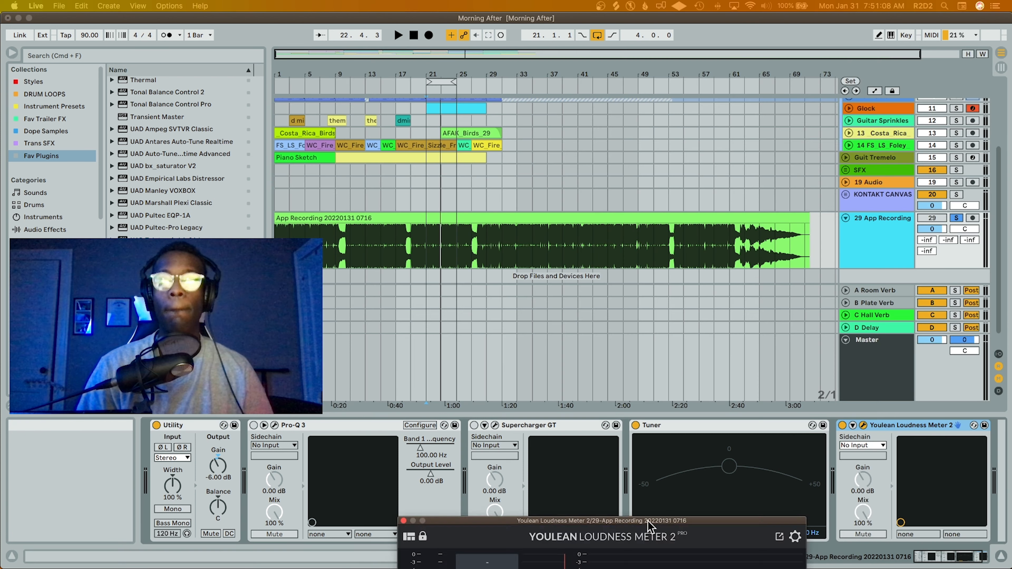
# Step: Bring the Youlean Loudness Meter 2 windows of the App Recording track and the Master into view and measure the Master's loudness during playback
pyautogui.moveTo(621, 534); pyautogui.dragTo(622, 207)
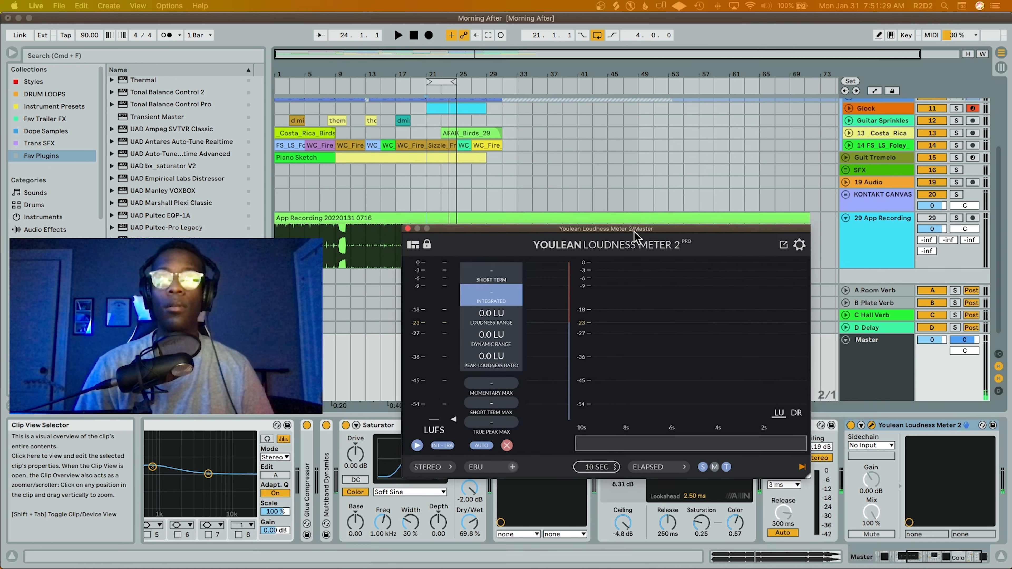
pyautogui.moveTo(633, 240); pyautogui.dragTo(728, 177)
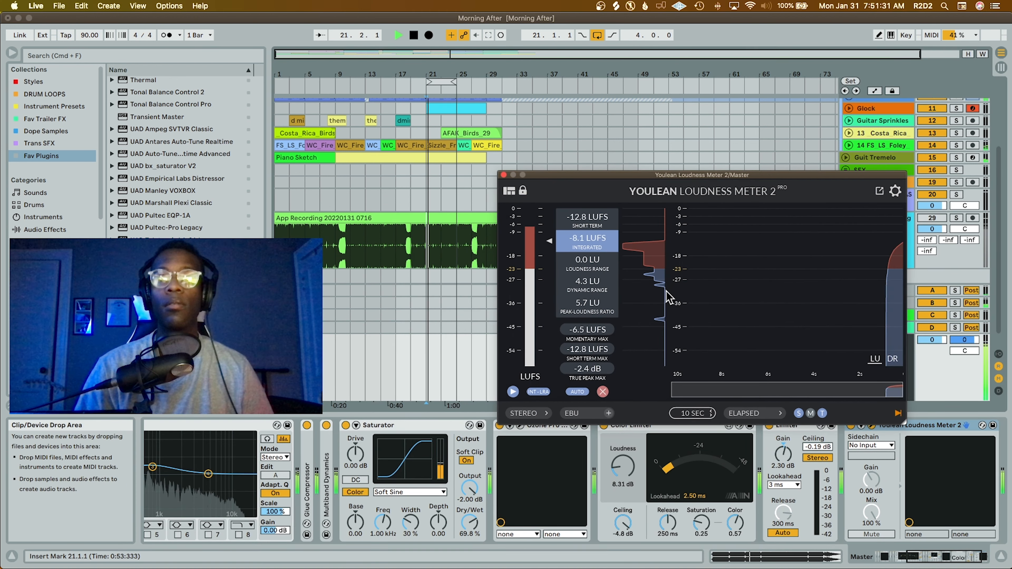
pyautogui.press('space')
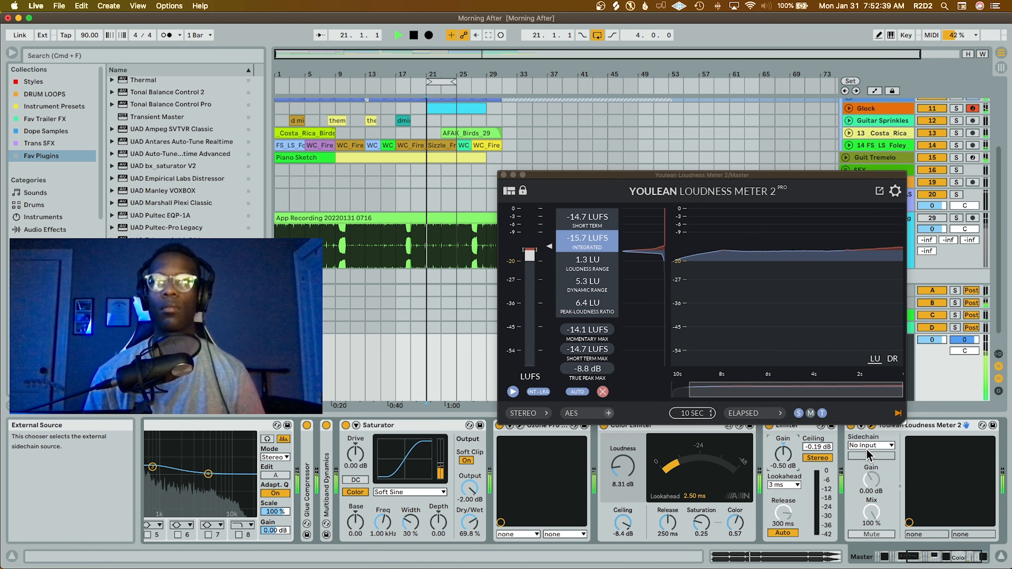
pyautogui.press('Up')
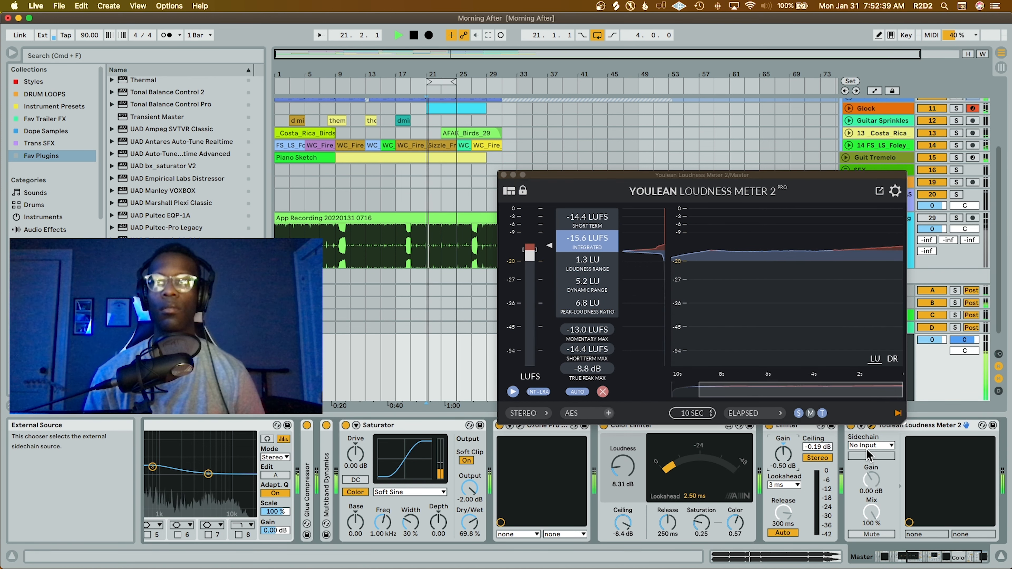